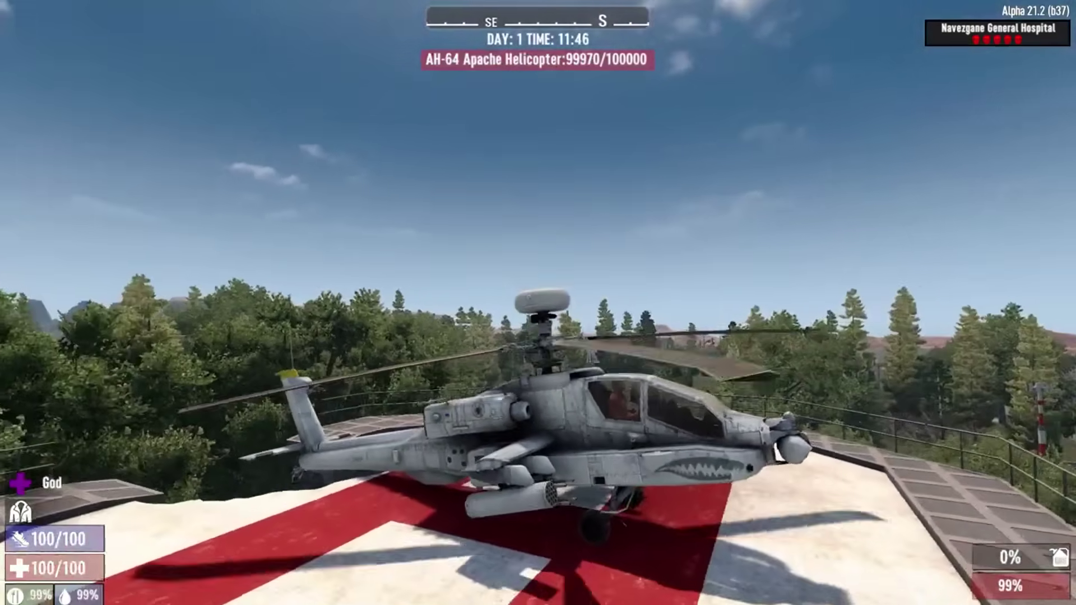
Walk around the helicopter and burn the zombie group with the flamethrower
key("d")
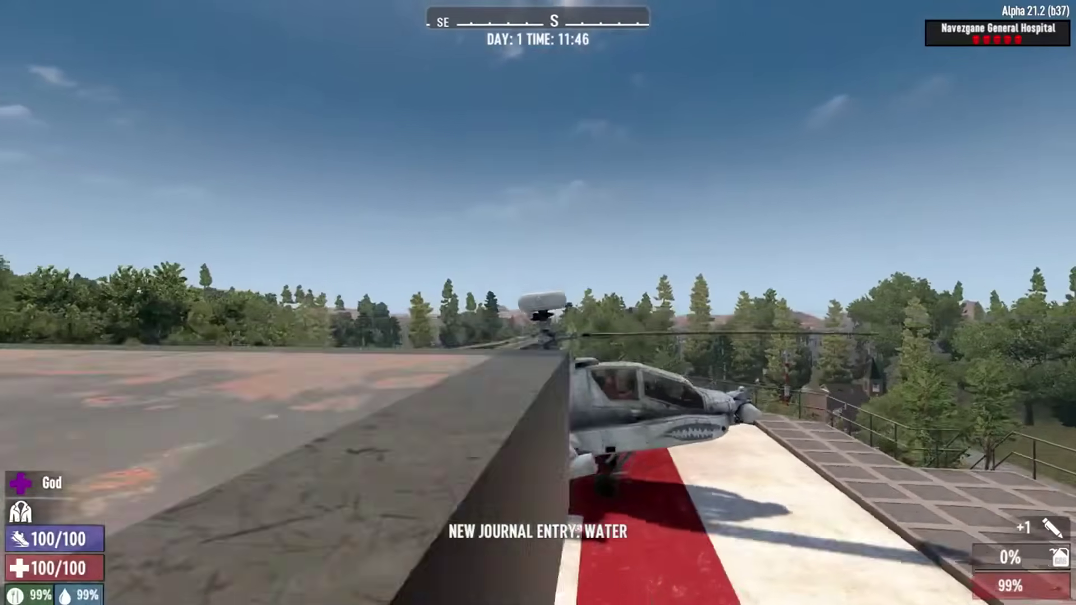
key("d")
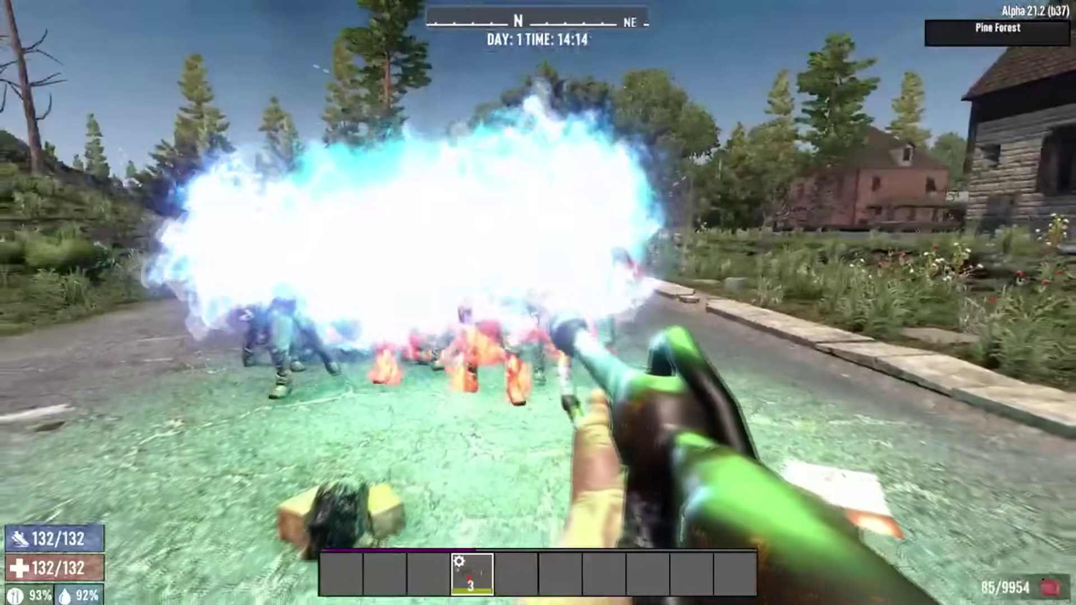
left_click(538, 303)
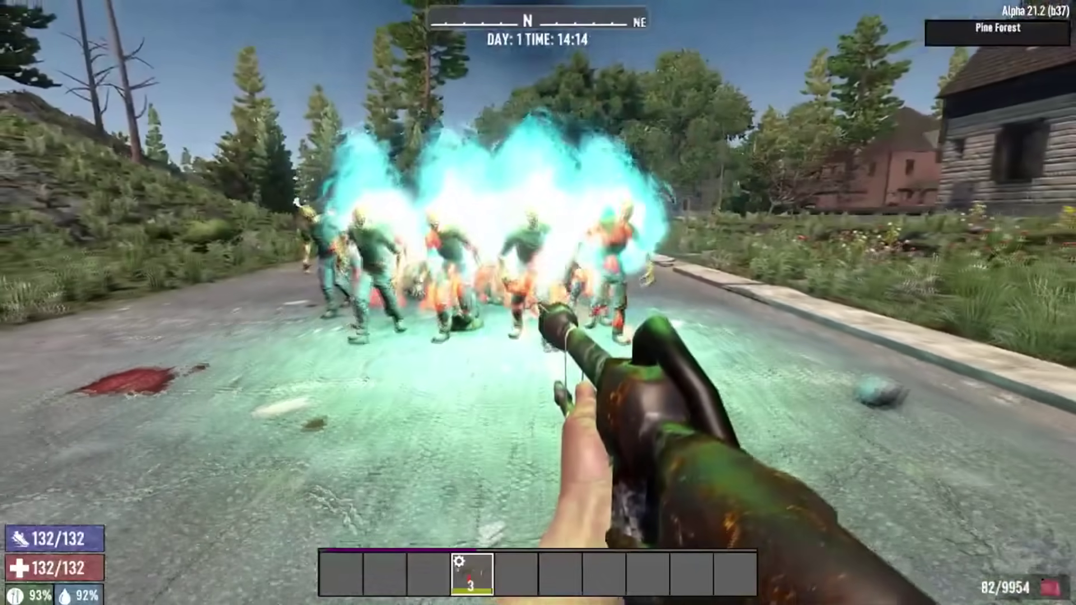
left_click(538, 302)
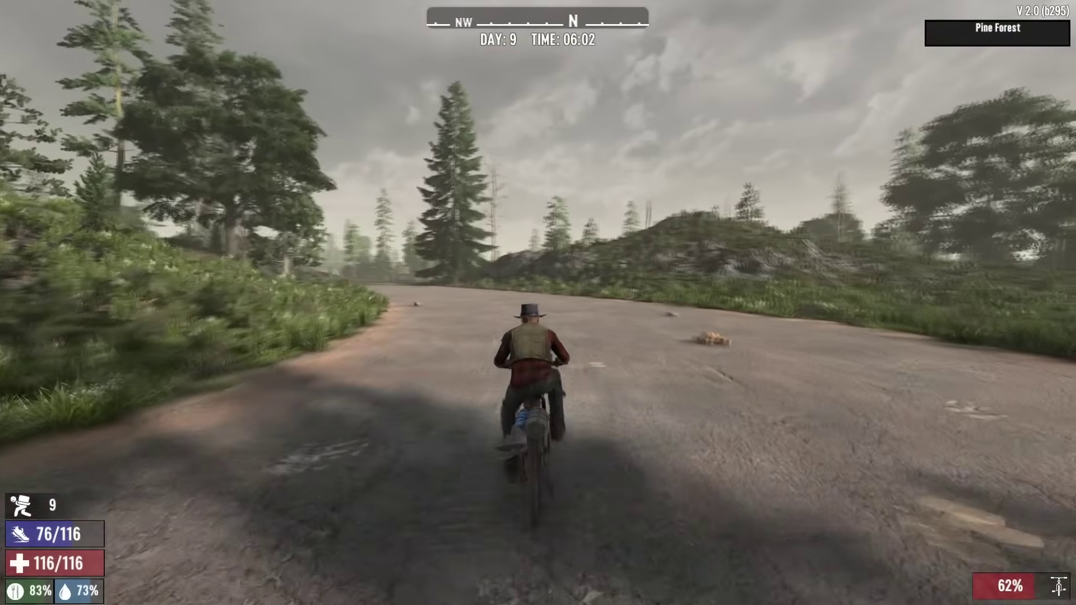
Ride the motorbike forward along the Pine Forest road, steering left then right
key("w")
key("a")
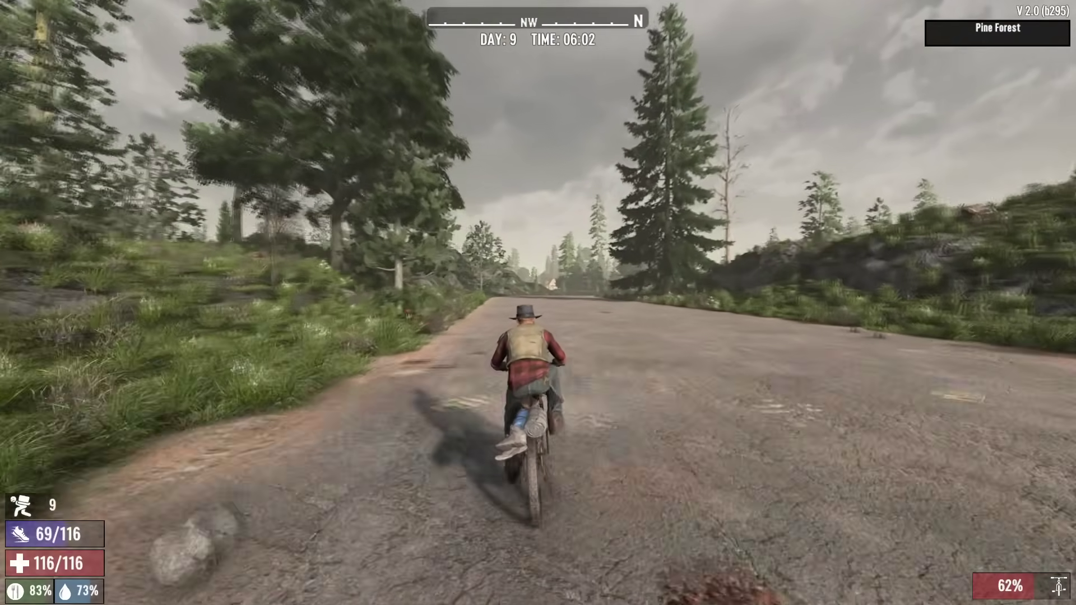
key("w")
key("a")
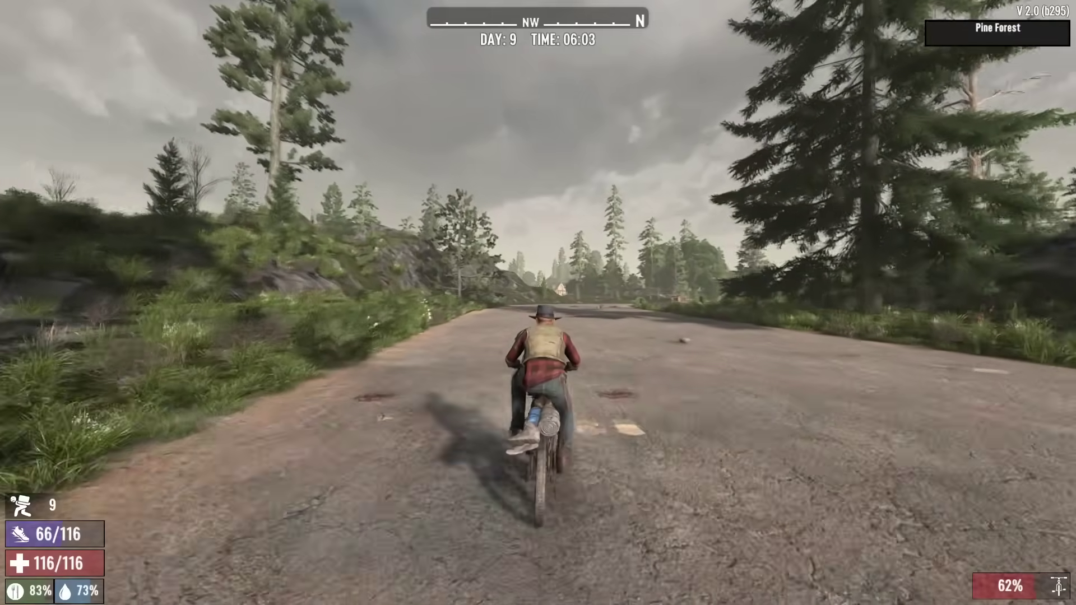
key("w")
key("d")
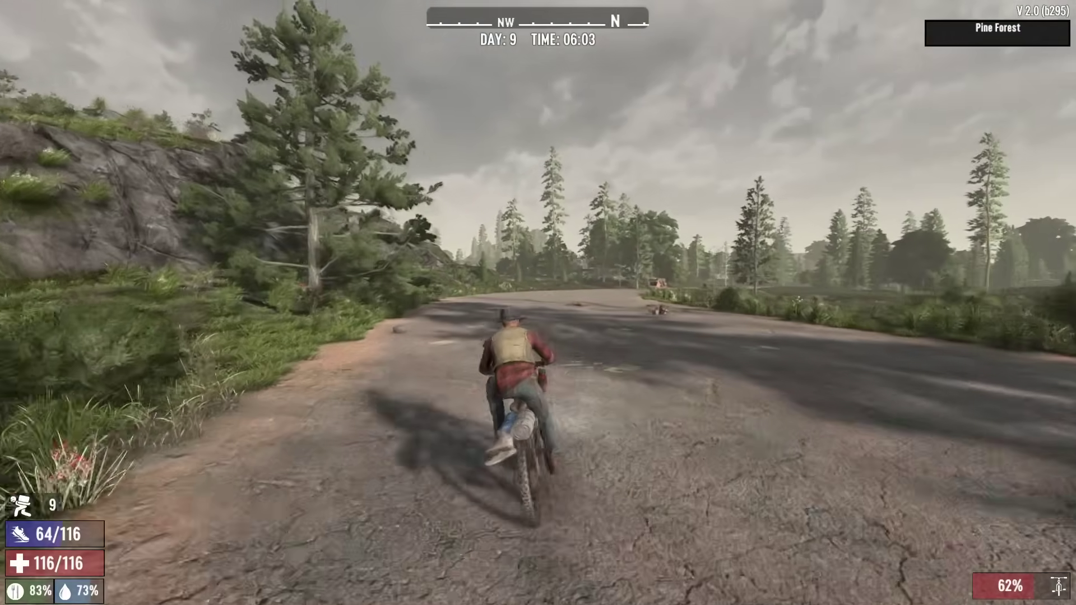
key("w")
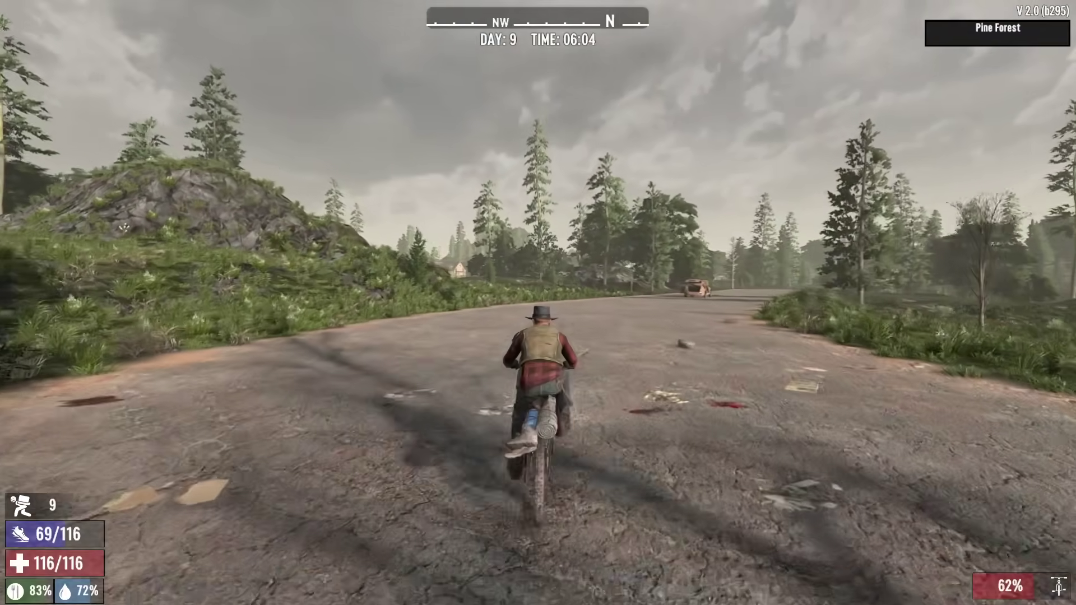
key("w")
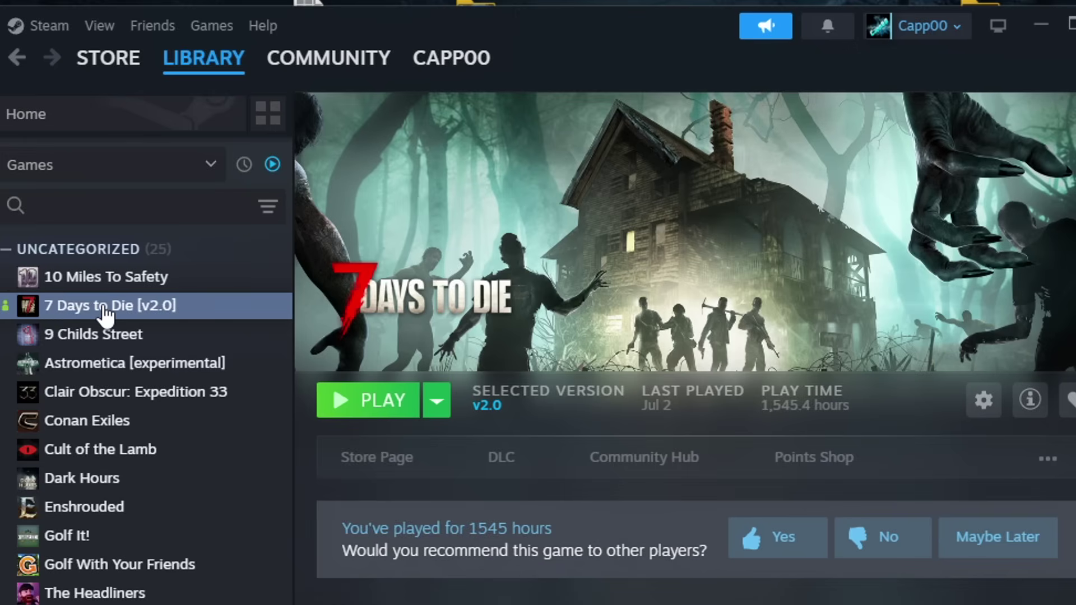
Browse to the 7 Days to Die install folder from Steam's Properties > Installed Files page
right_click(104, 314)
left_click(188, 475)
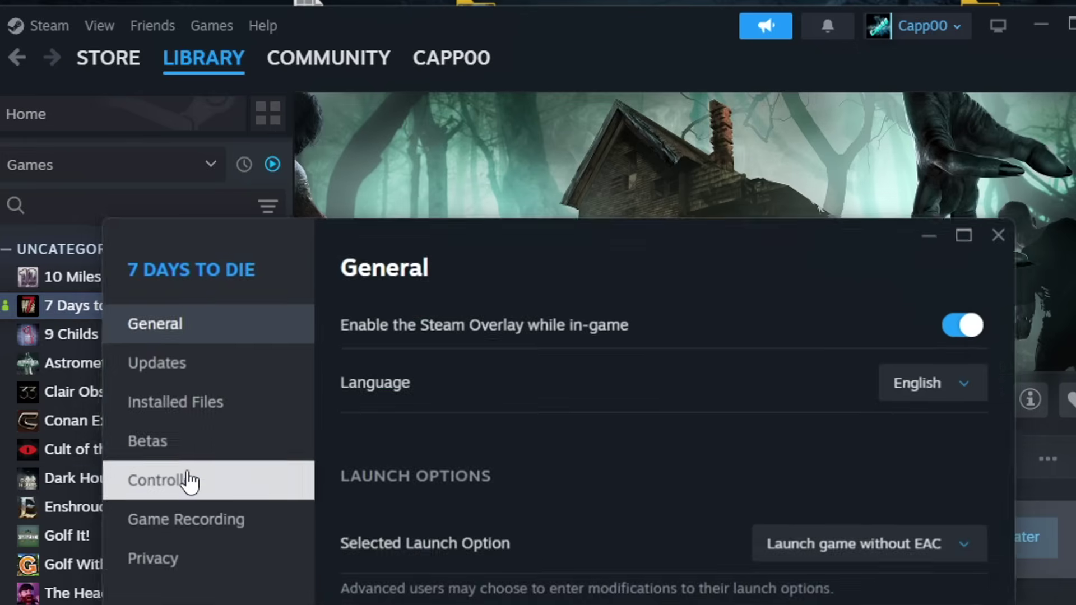
left_click(183, 404)
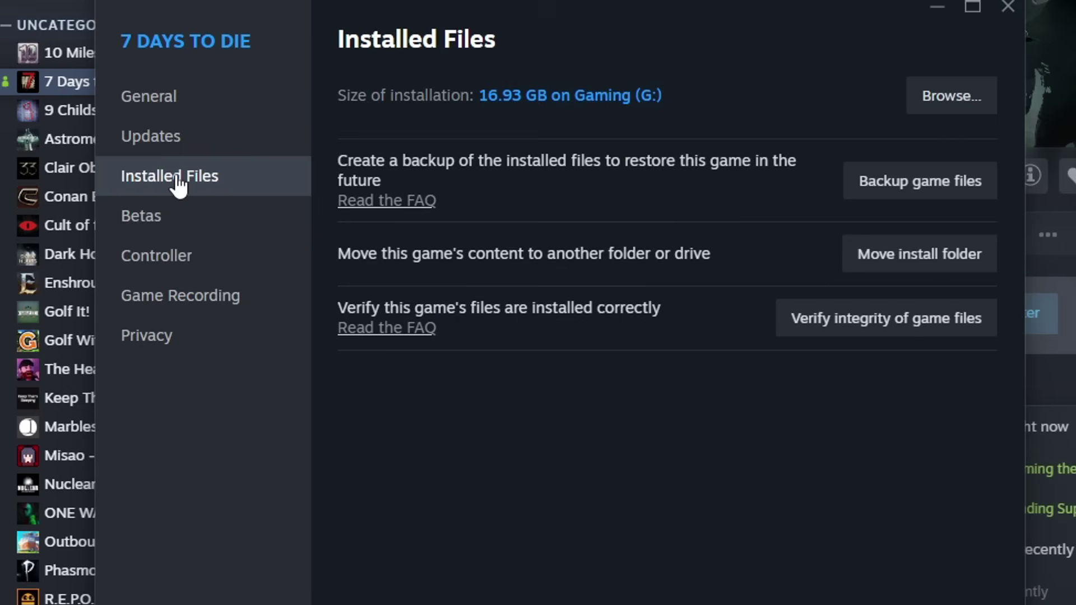
left_click(962, 99)
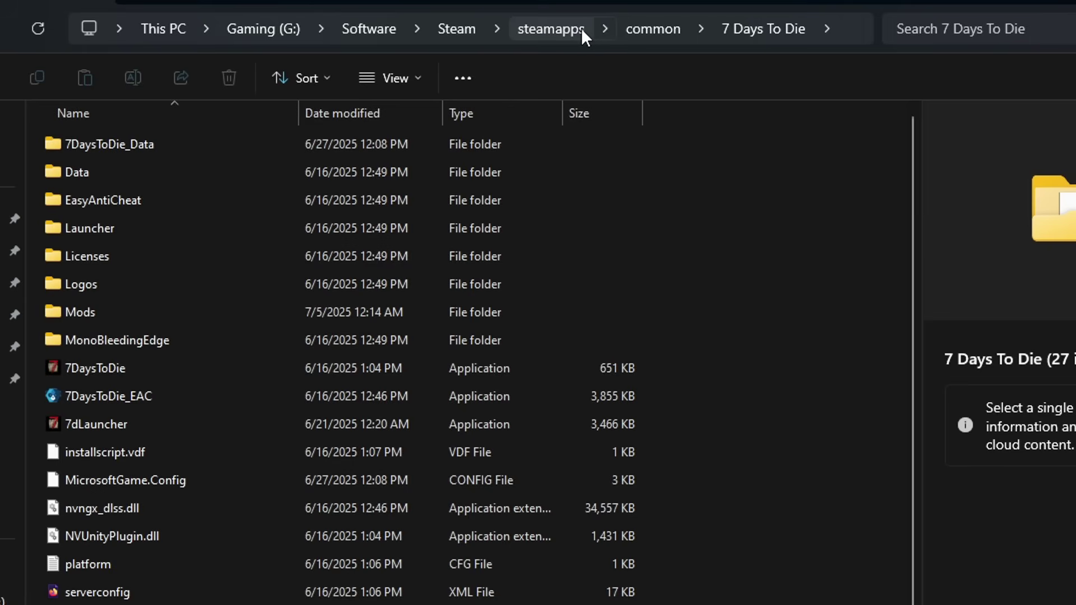
left_click(856, 28)
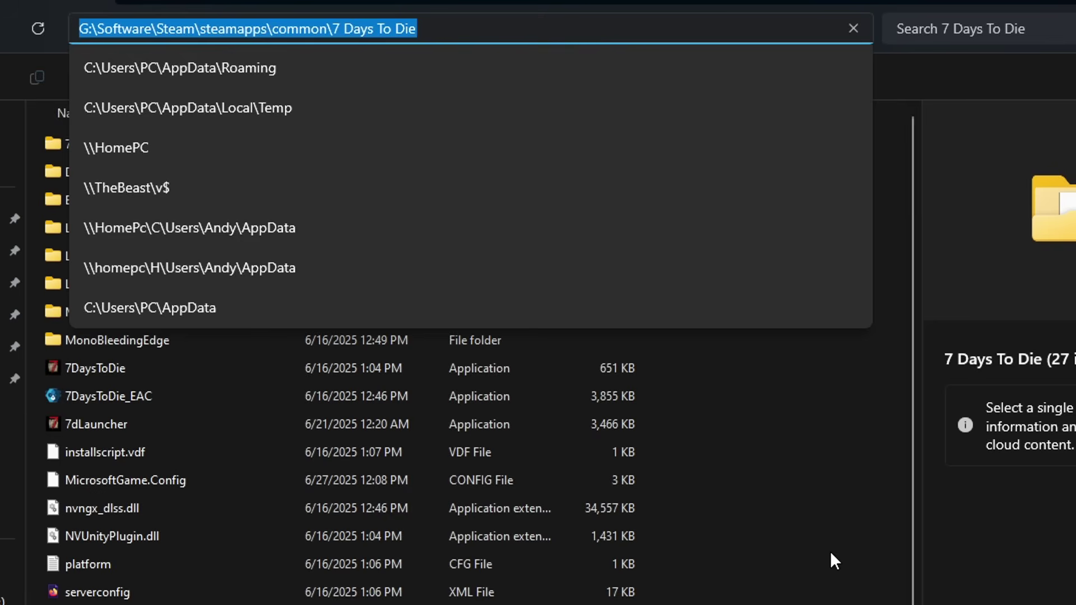
key("Escape")
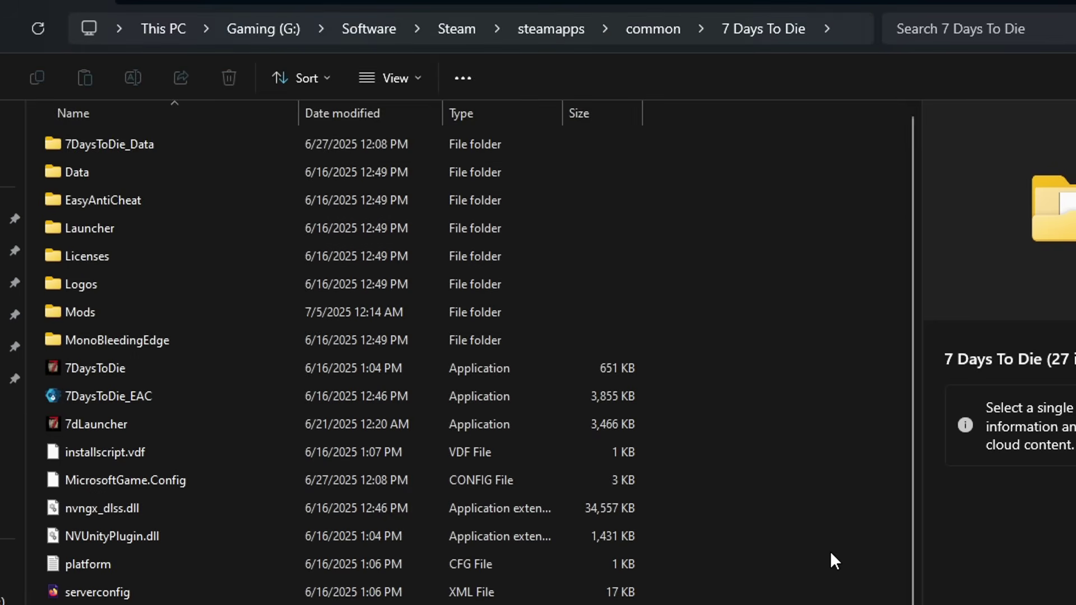
mouse_move(270, 365)
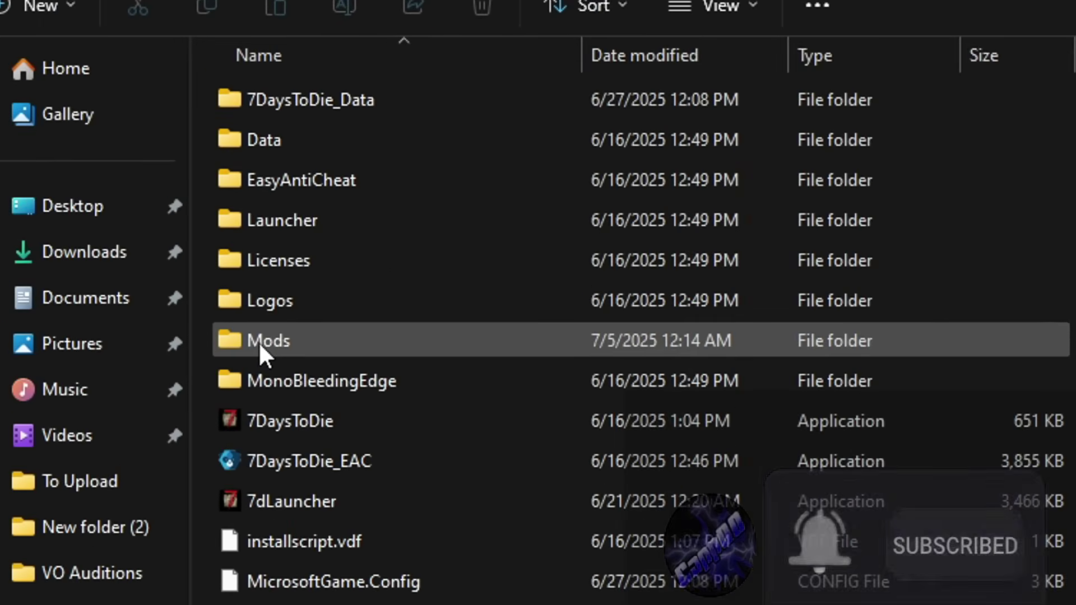
Open the Mods folder and check that it holds only 0_TFP_Harmony
left_click(267, 343)
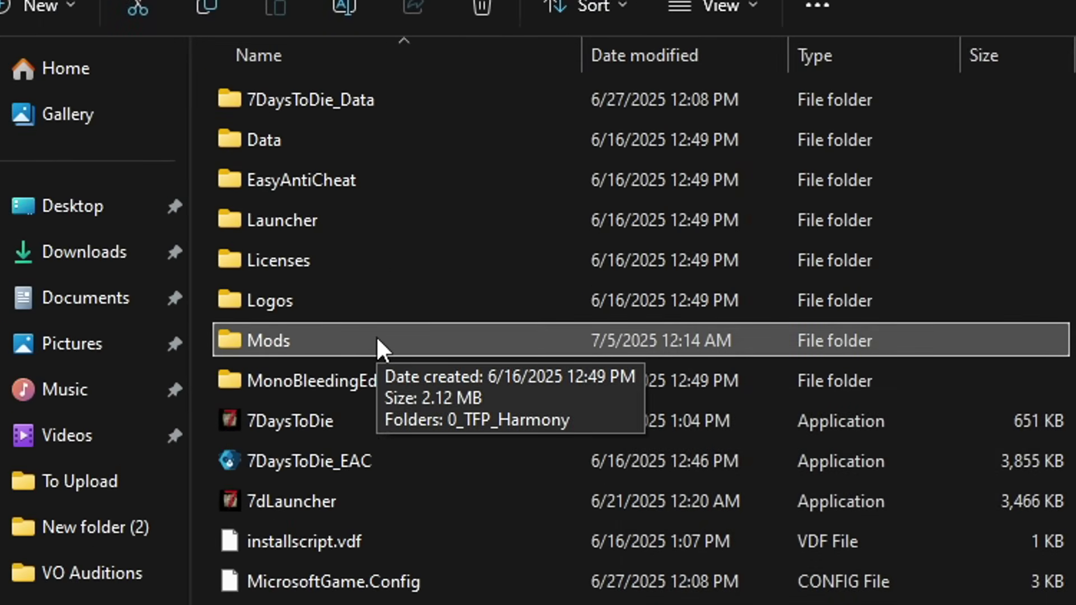
double_click(229, 339)
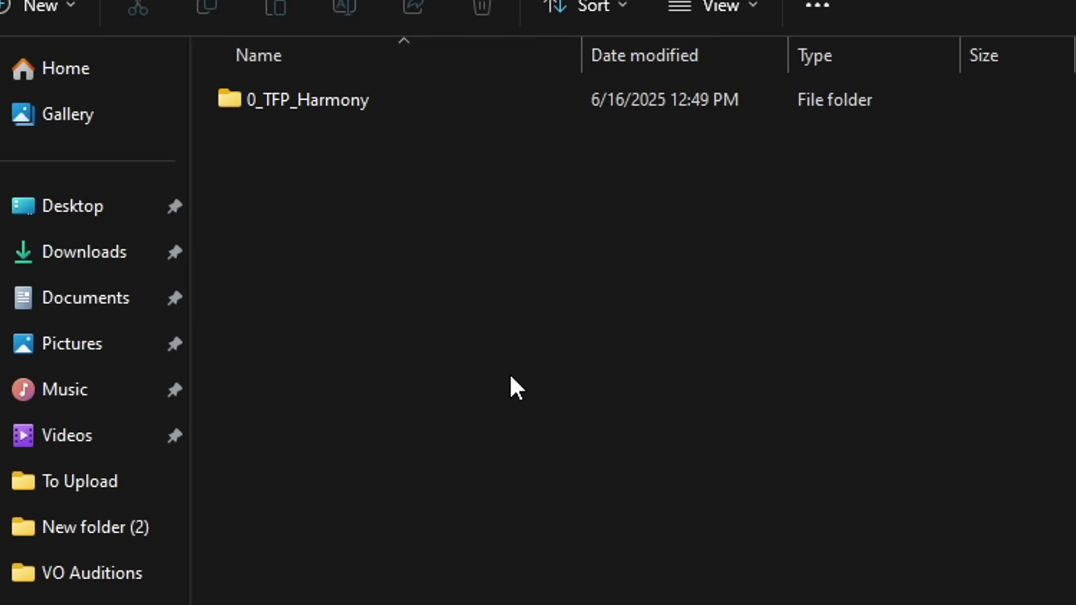
left_click(254, 108)
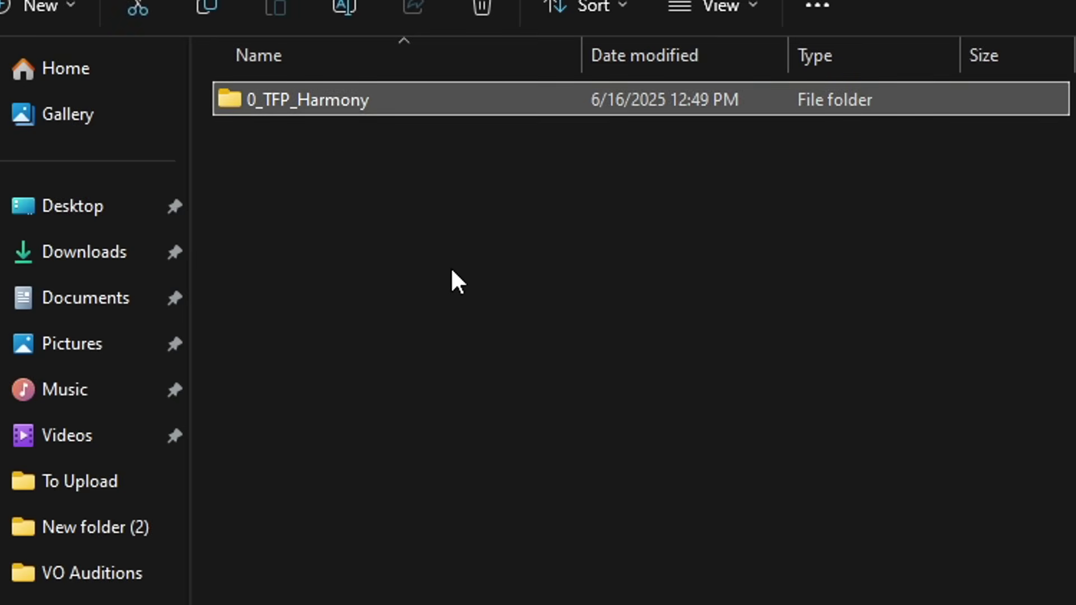
left_click(453, 271)
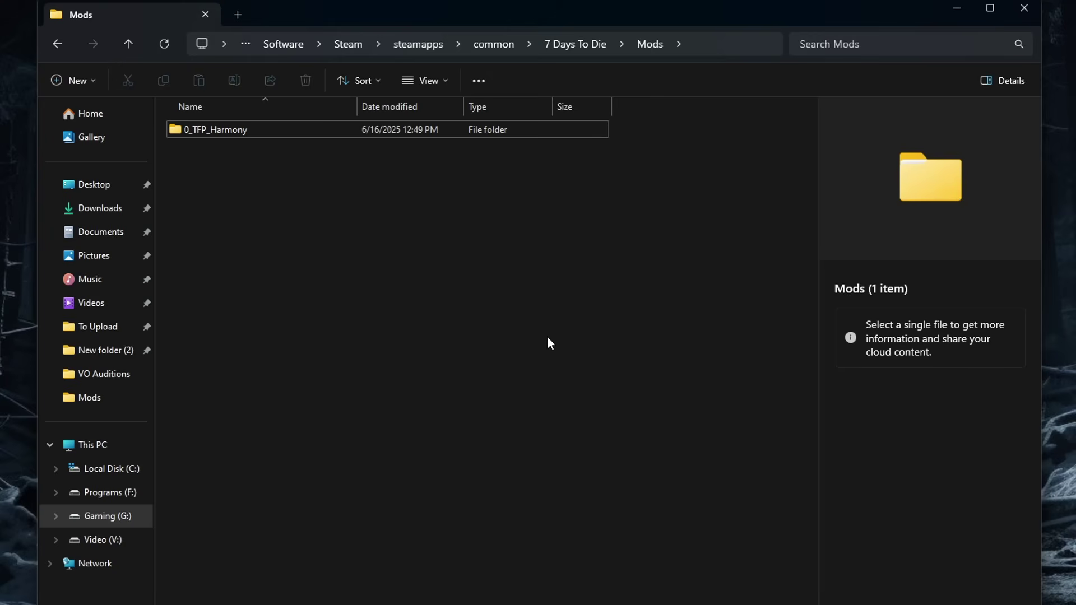
left_click(502, 593)
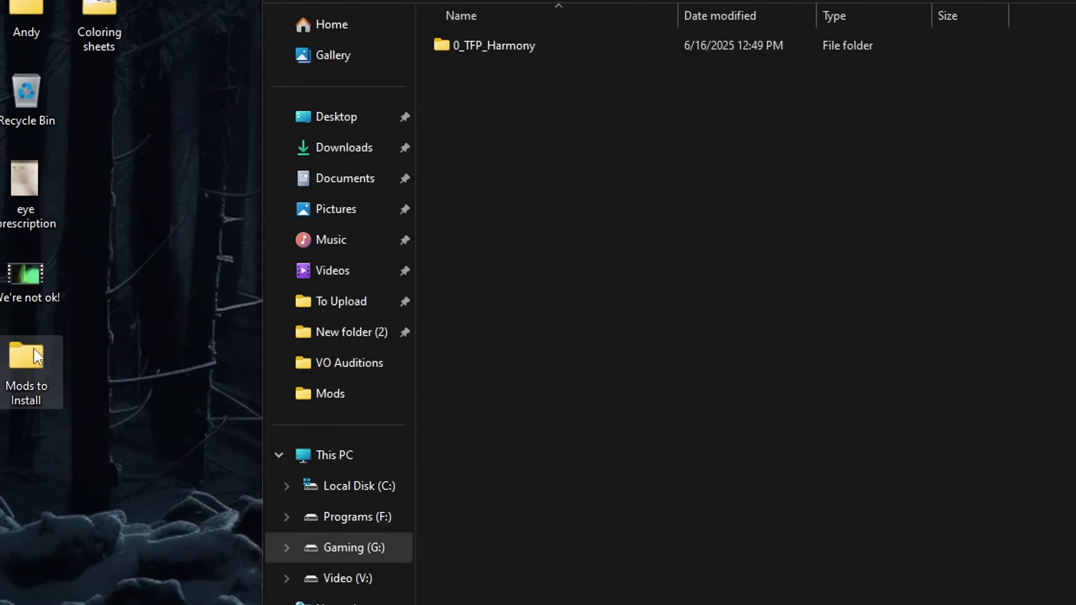
double_click(26, 370)
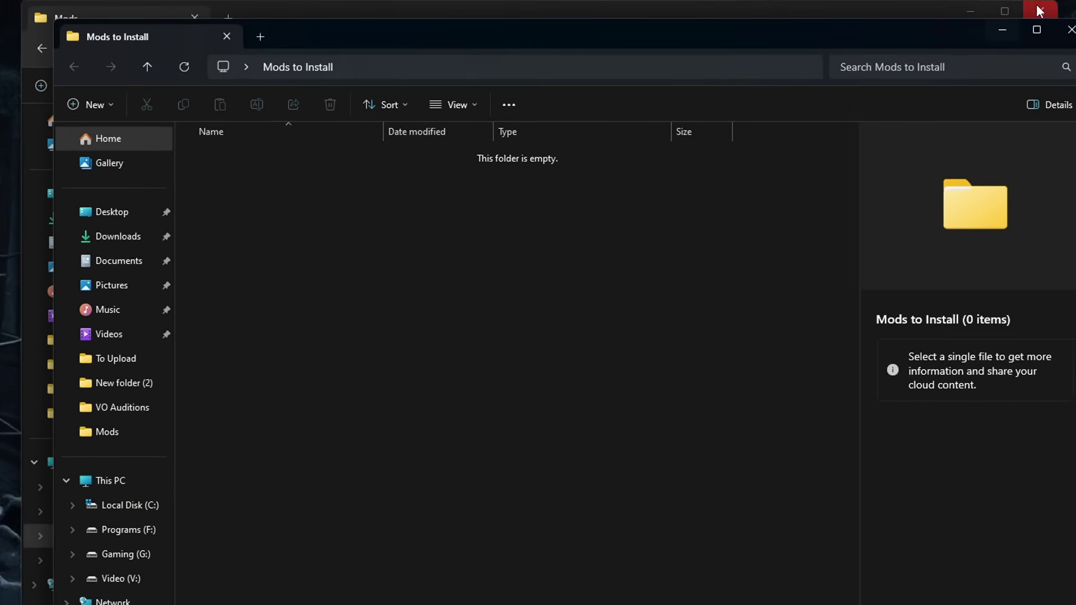
left_click(1003, 29)
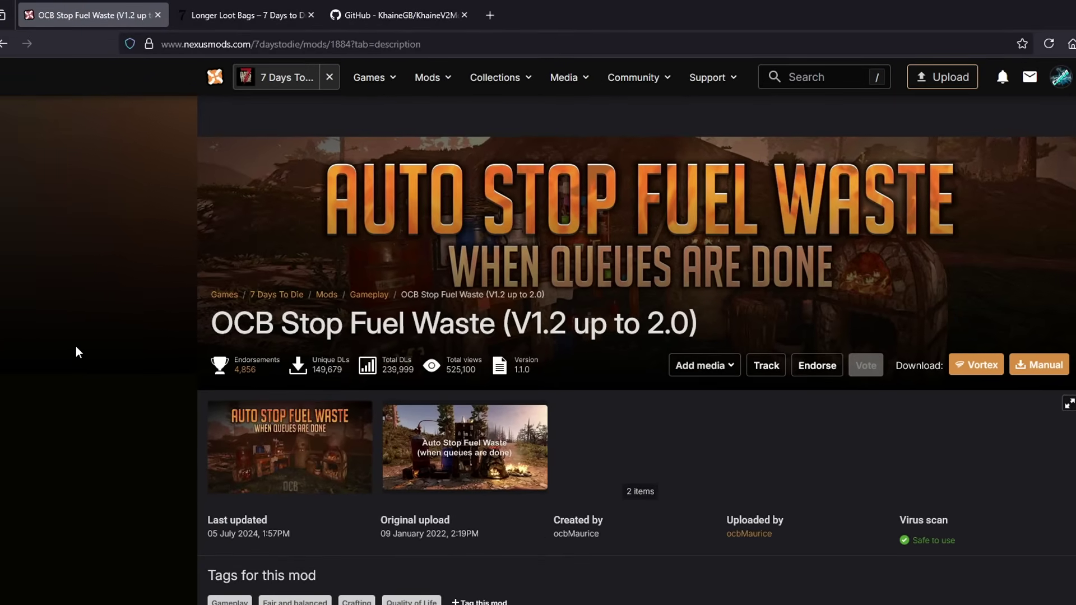
left_click(248, 17)
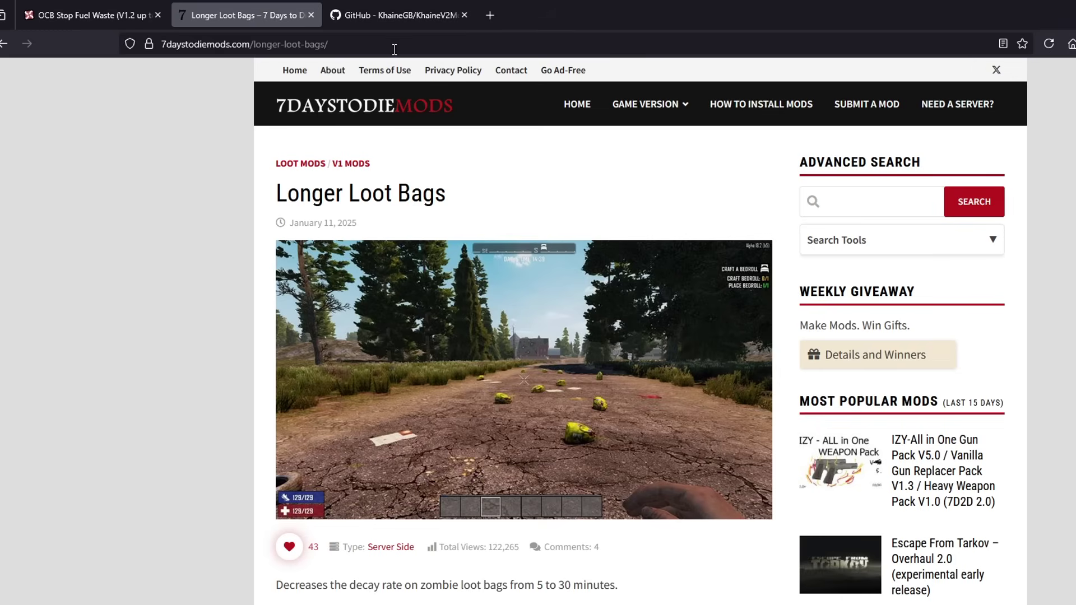
left_click(393, 15)
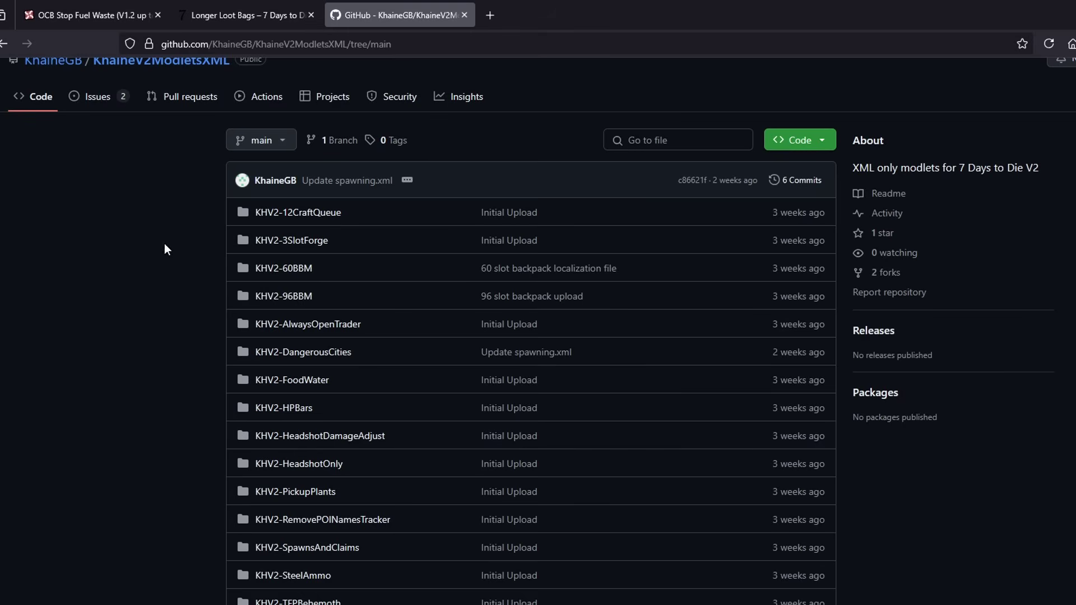
left_click(99, 15)
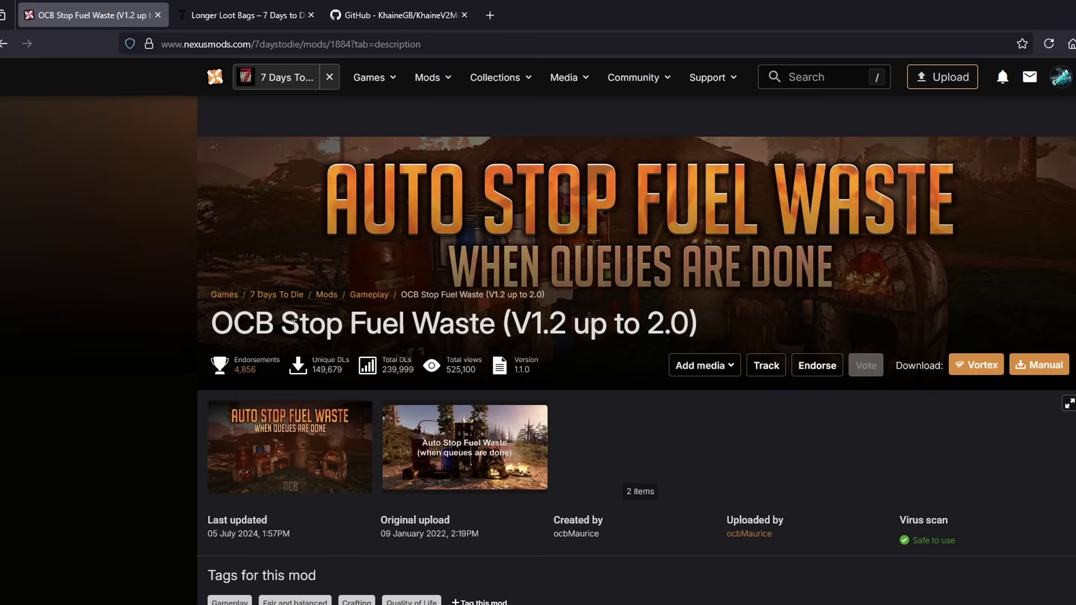
left_click_drag(214, 323, 493, 332)
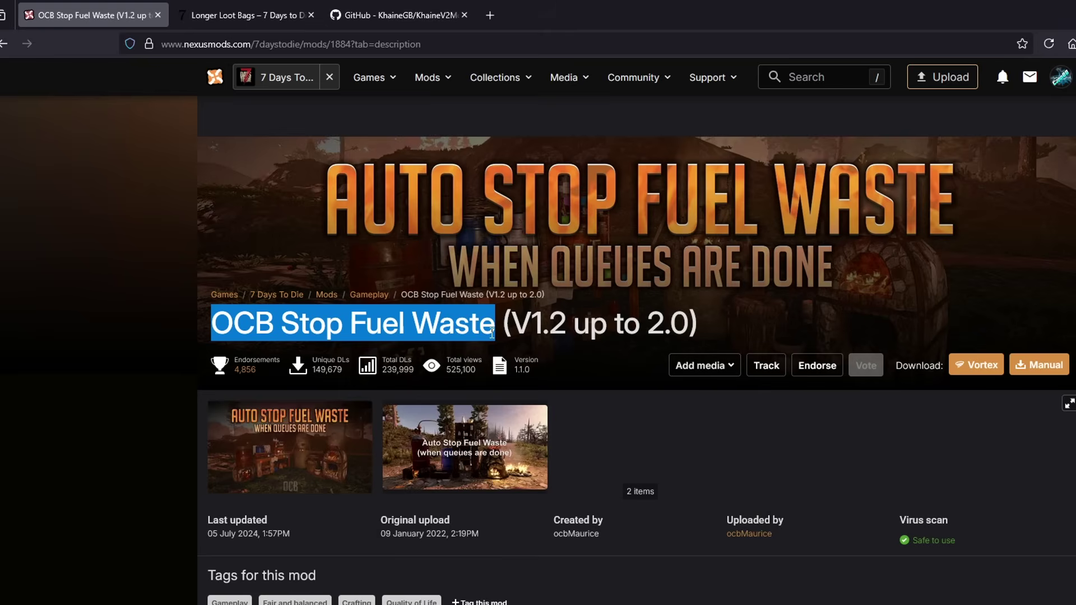
left_click_drag(512, 332, 686, 339)
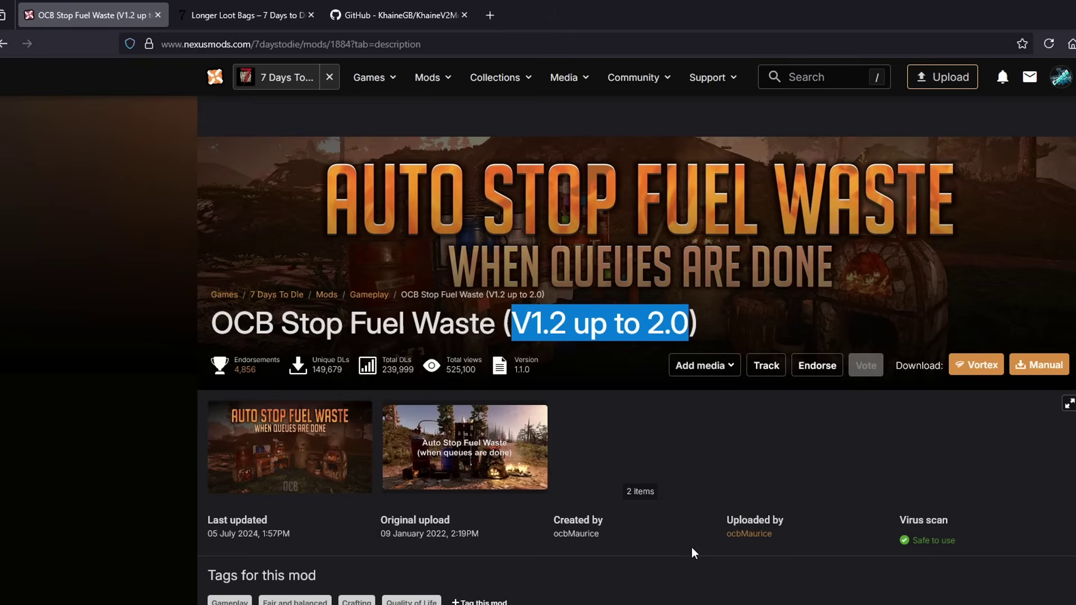
scroll(691, 552, "down", 5)
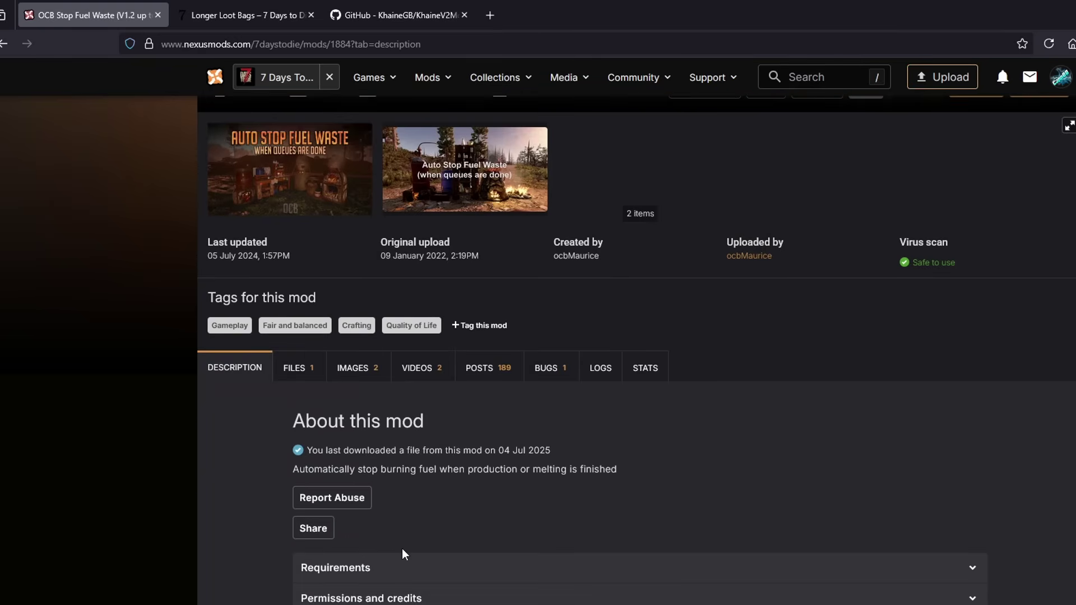
scroll(402, 548, "up", 3)
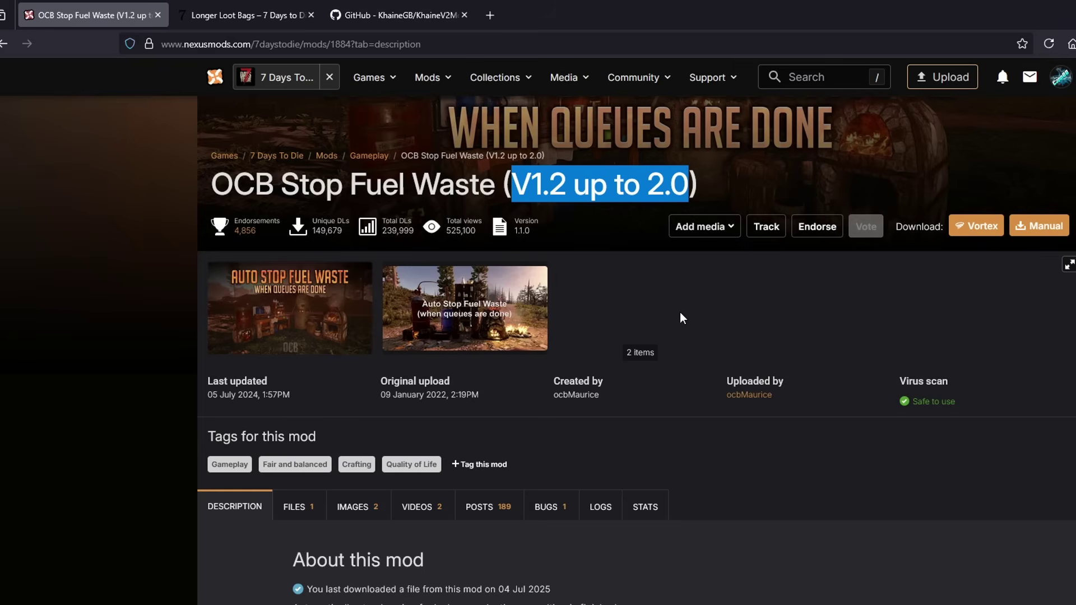
scroll(160, 289, "down", 5)
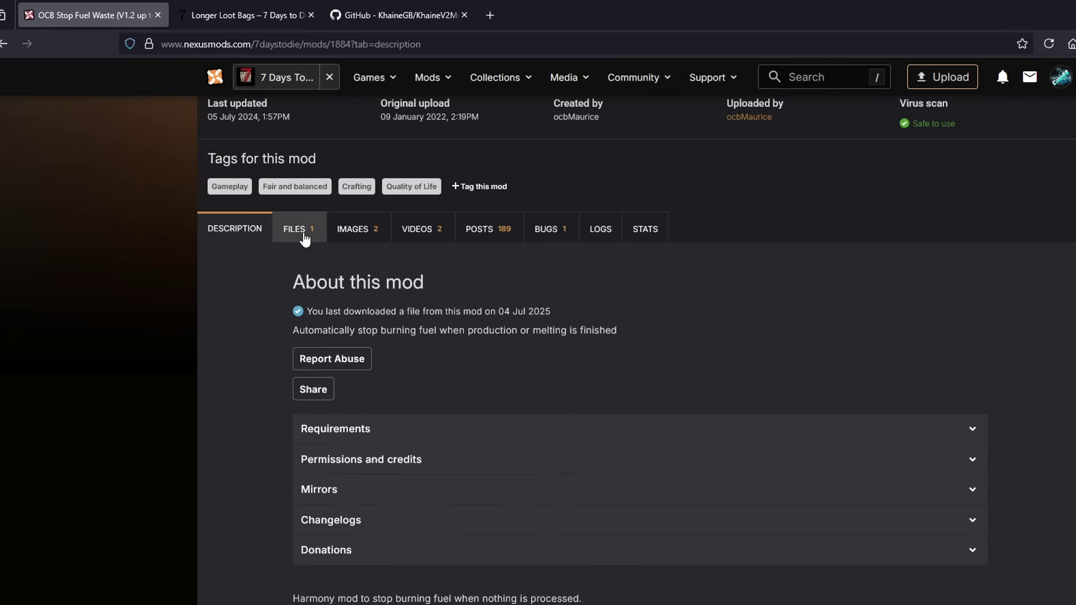
On the FILES tab, choose Manual download for OcbStopFuelWaste-1.1.0-V1.0.zip under Main files
left_click(305, 231)
scroll(233, 314, "down", 5)
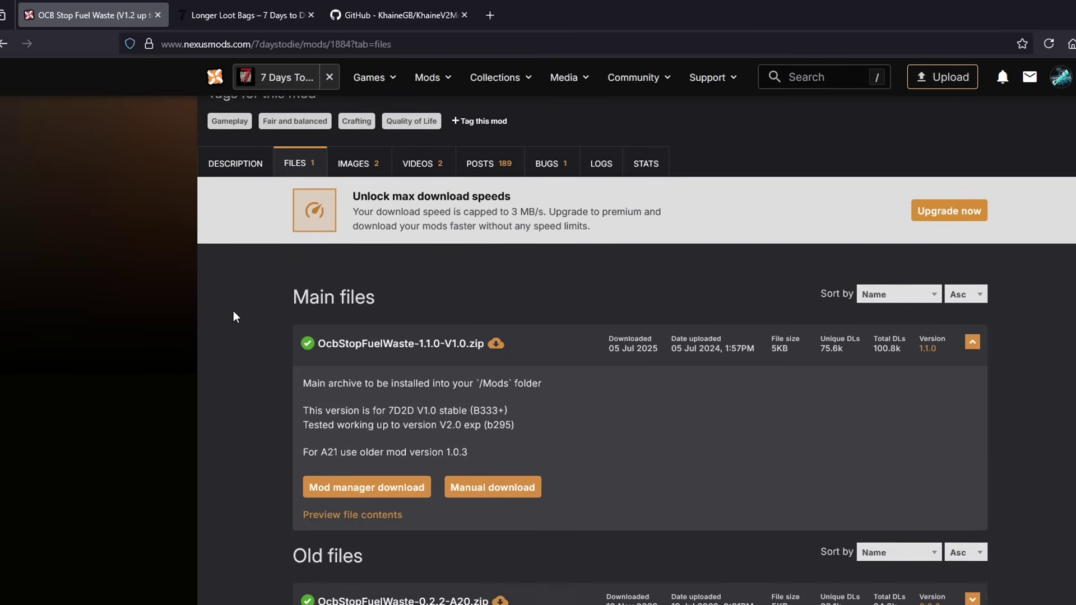
scroll(233, 311, "down", 1)
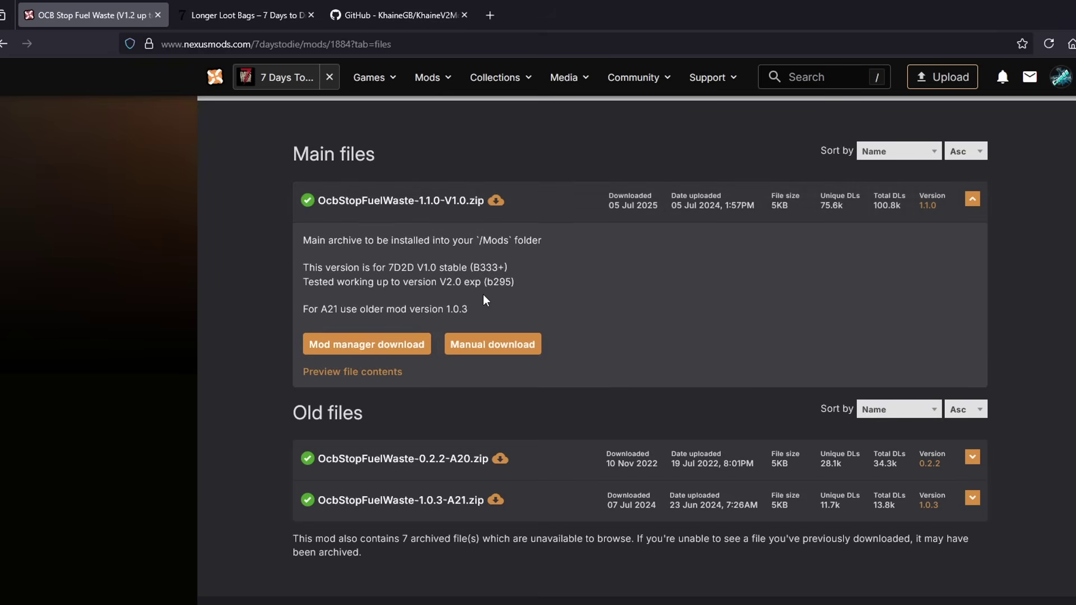
left_click(505, 353)
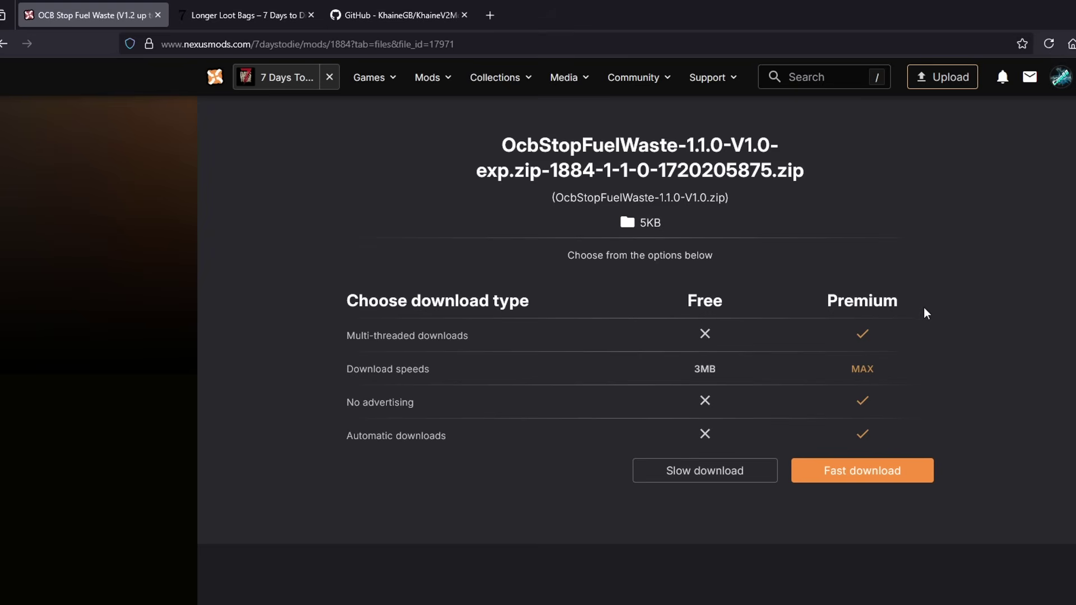
Choose the free Slow download for the 5KB OcbStopFuelWaste zip
left_click(877, 485)
left_click_drag(666, 218, 627, 210)
left_click(703, 470)
left_click(707, 471)
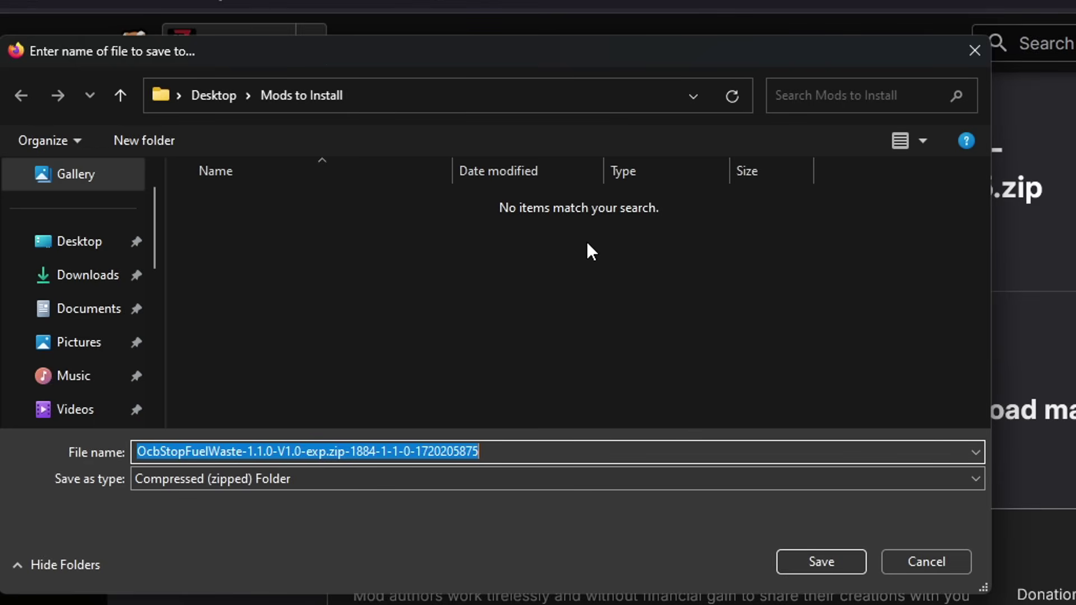
Save the OcbStopFuelWaste zip to C:\Users\PC\Desktop\Mods to Install
left_click(468, 106)
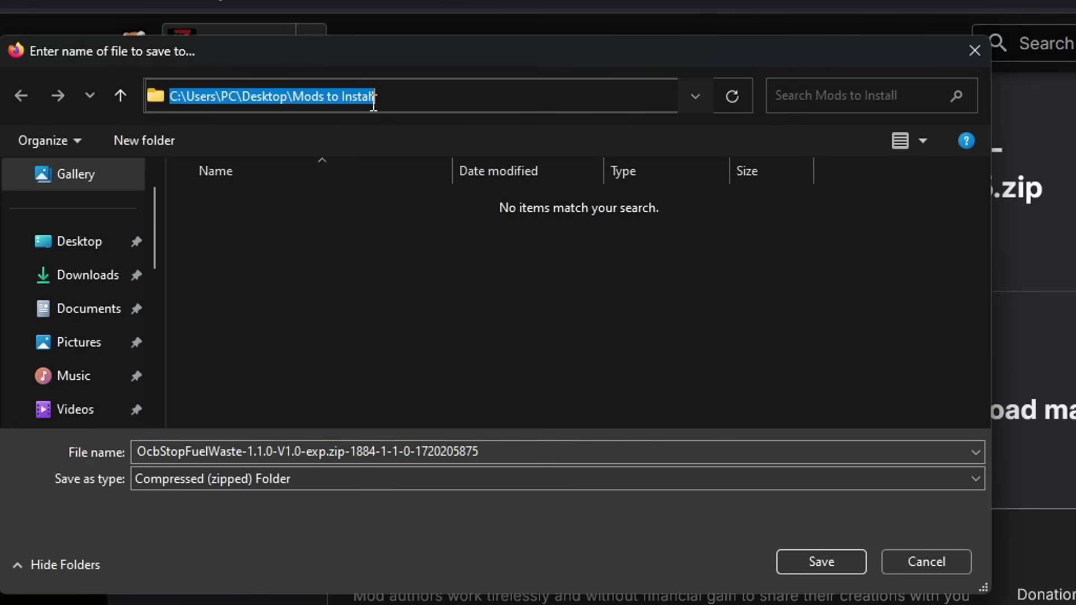
left_click(808, 563)
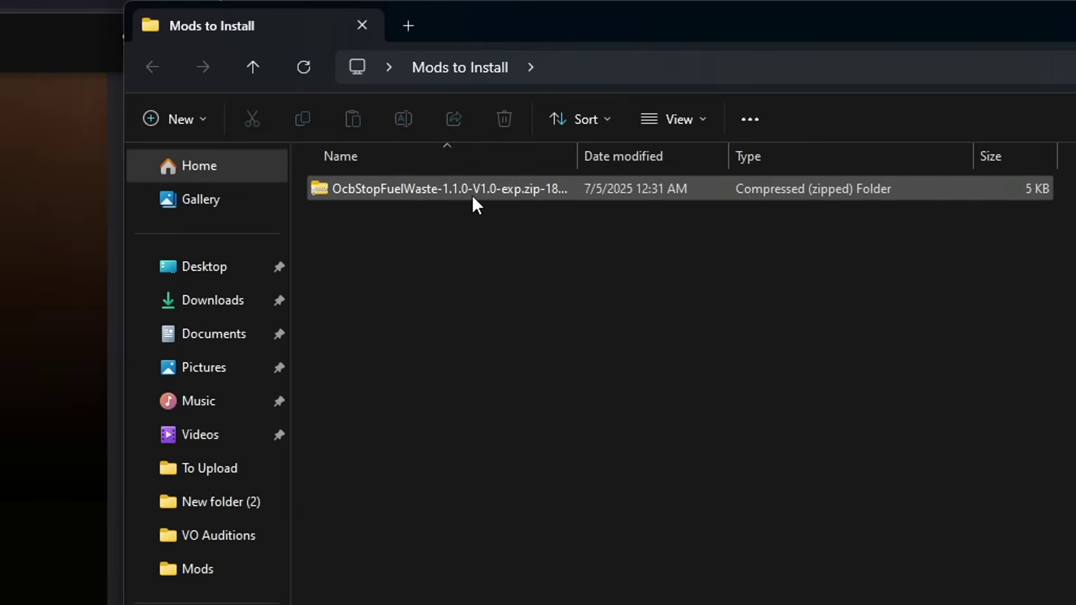
left_click(375, 186)
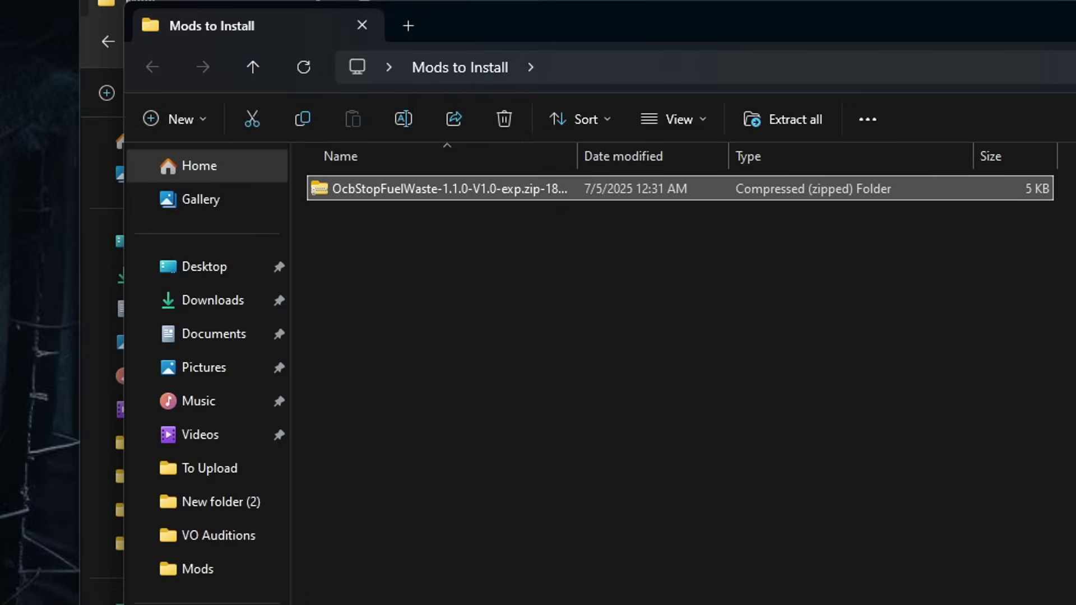
left_click_drag(547, 60, 745, 60)
Place the game's Mods folder window on the left beside the Mods to Install window
left_click(307, 109)
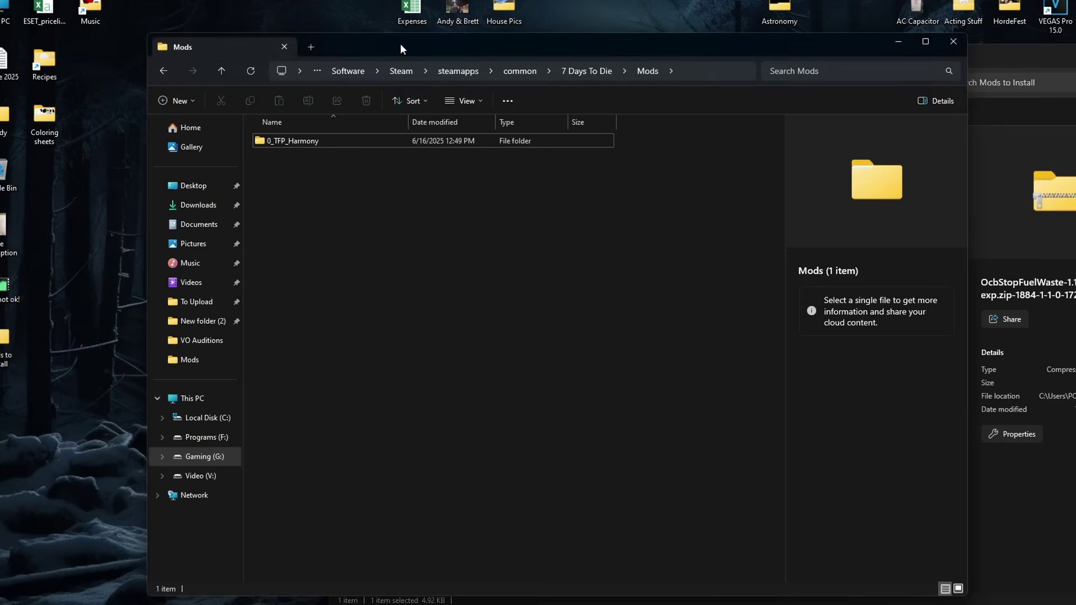
left_click_drag(401, 42, 249, 33)
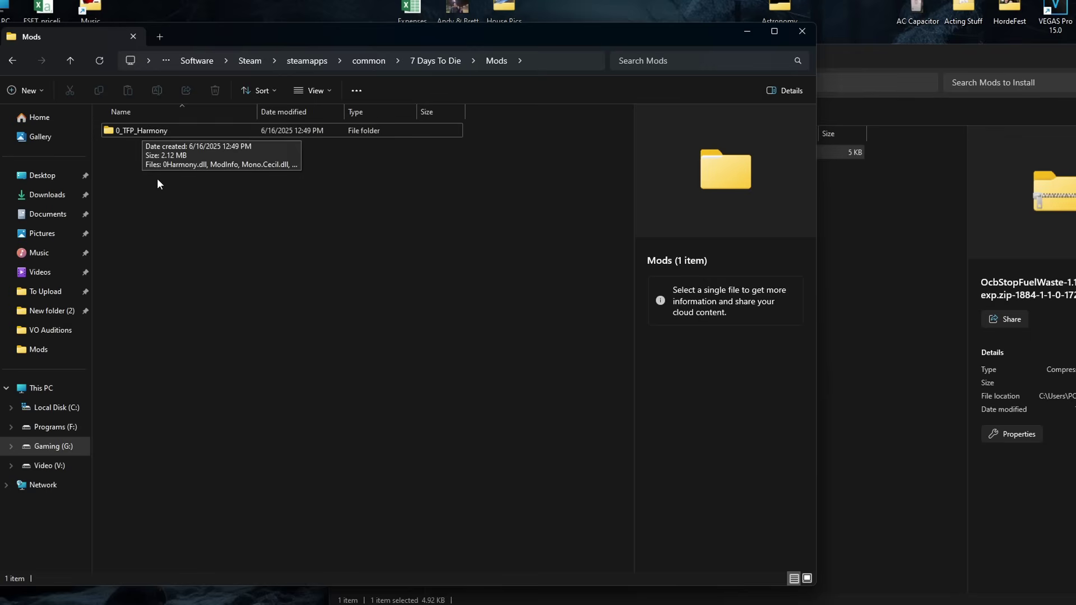
left_click_drag(842, 63, 833, 39)
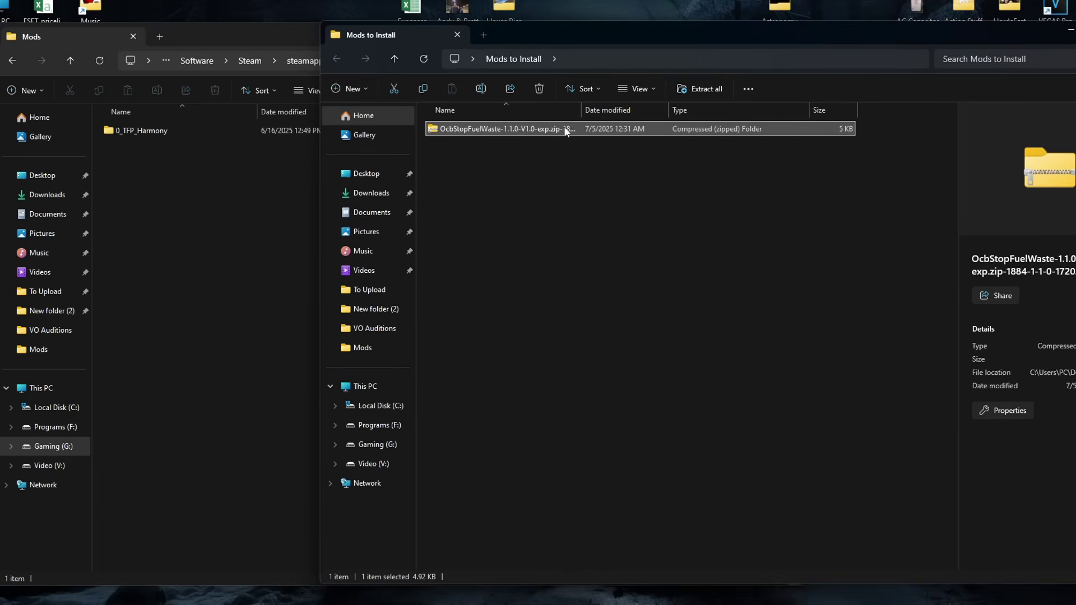
left_click(454, 130)
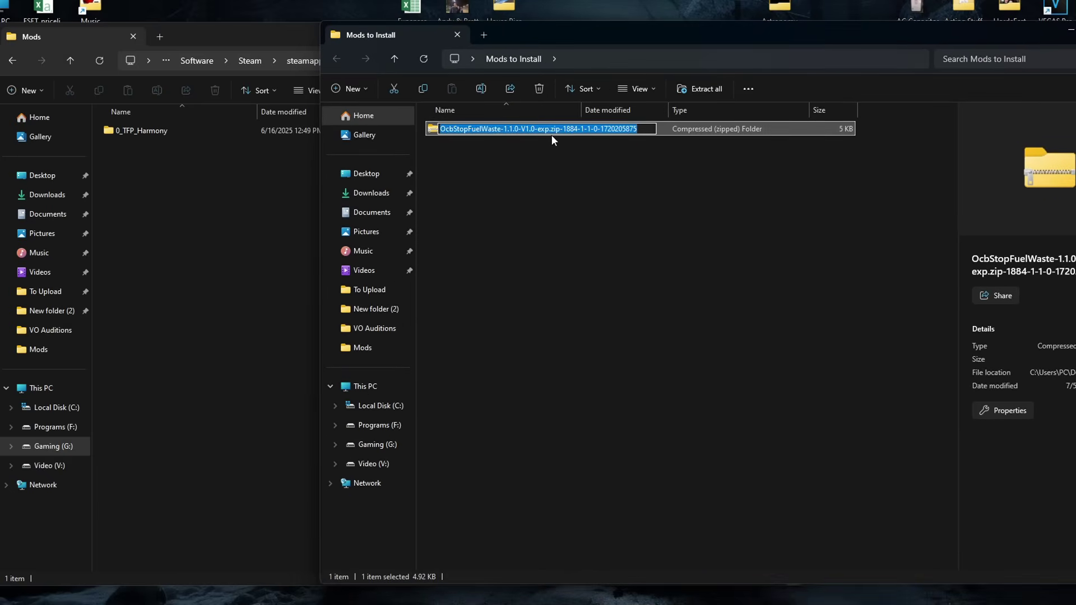
left_click(510, 163)
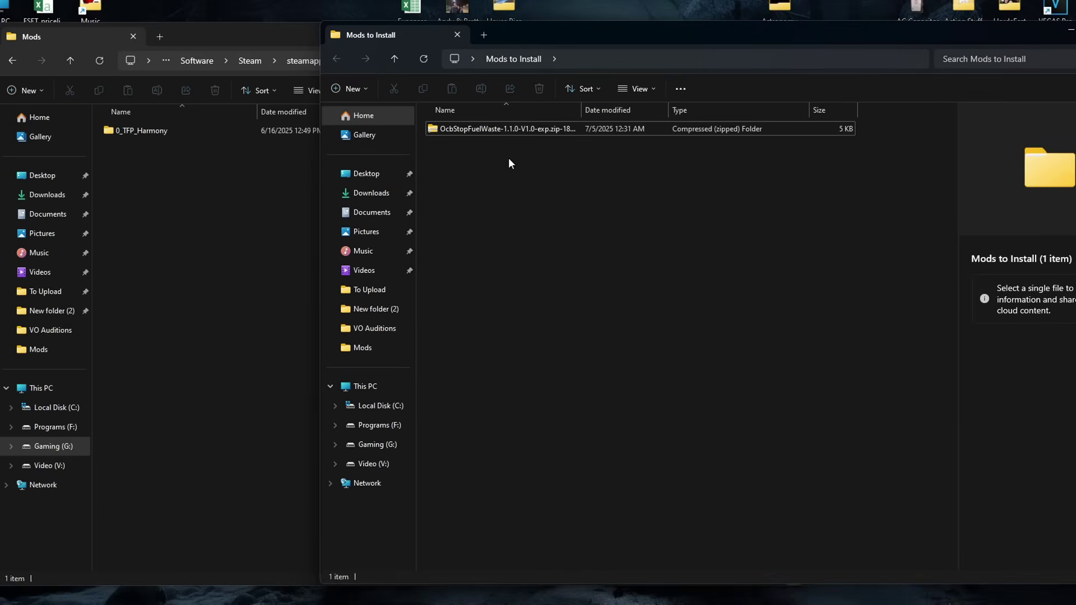
Open the zip and drag its OcbStopFuelWaste folder into the game's Mods folder
double_click(478, 130)
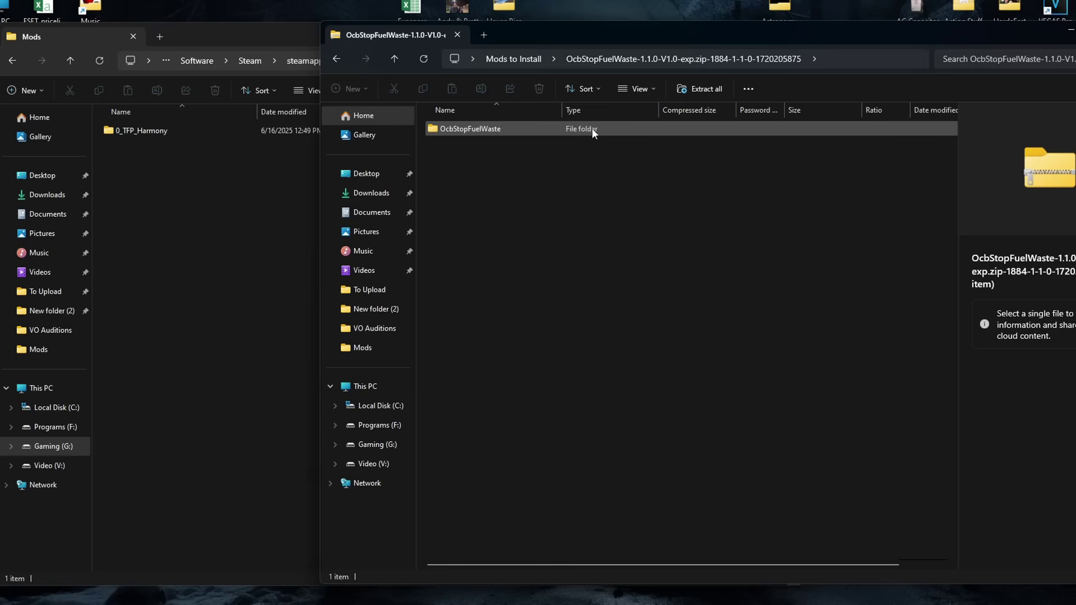
left_click(445, 129)
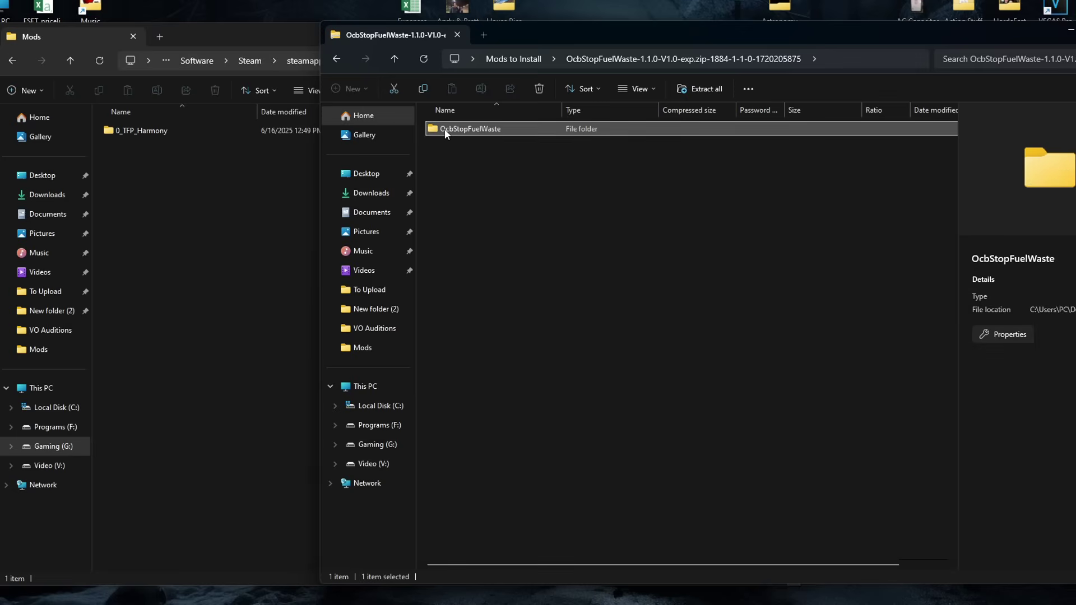
left_click_drag(445, 129, 179, 257)
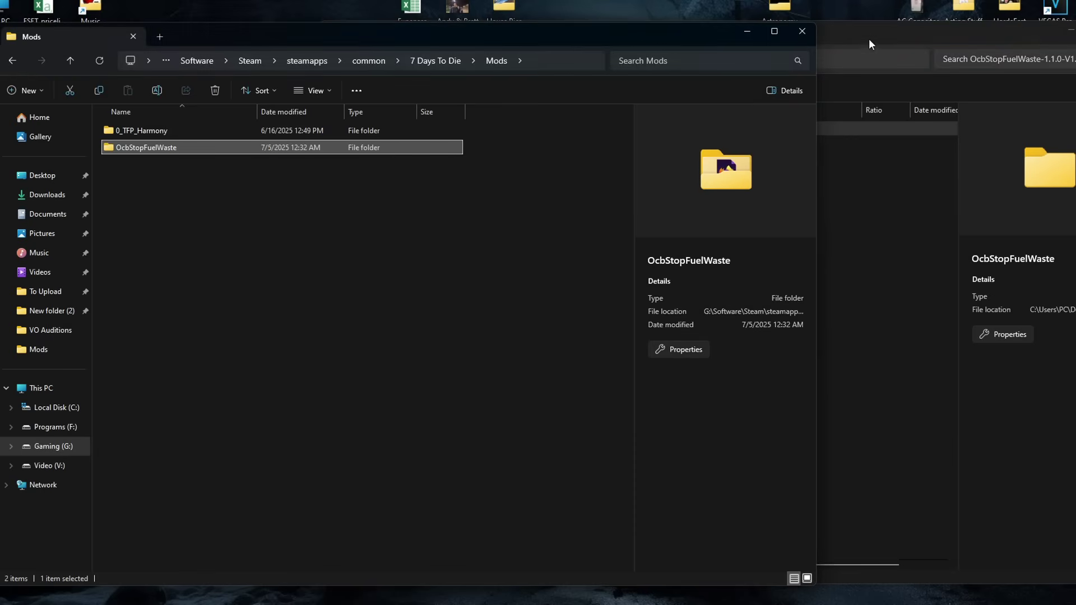
left_click_drag(869, 44, 701, 45)
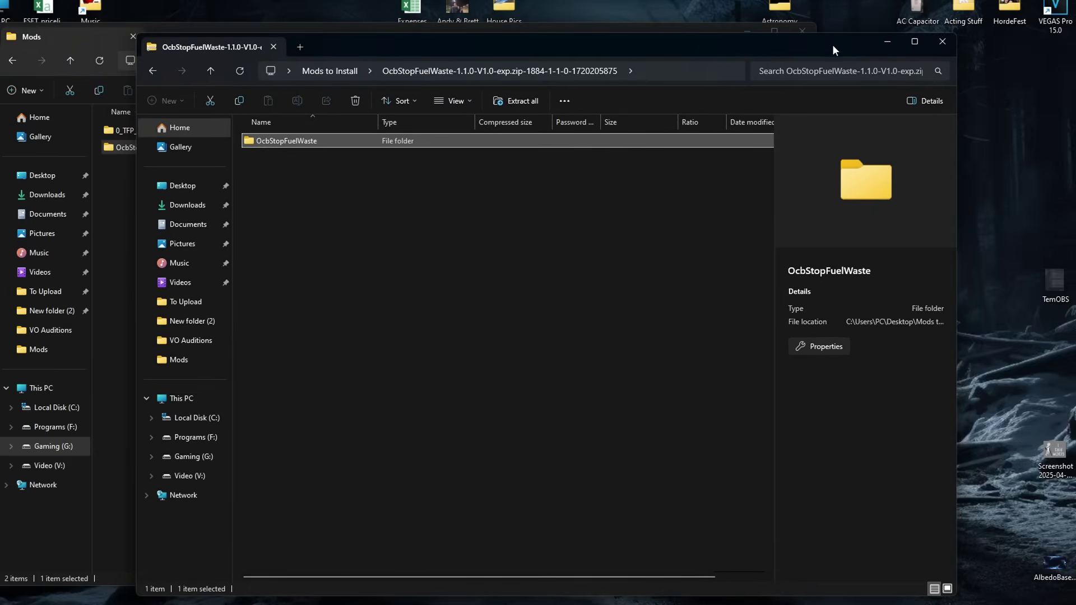
Close the zip window, open the desktop New folder, and select its eight mod folders
left_click(940, 42)
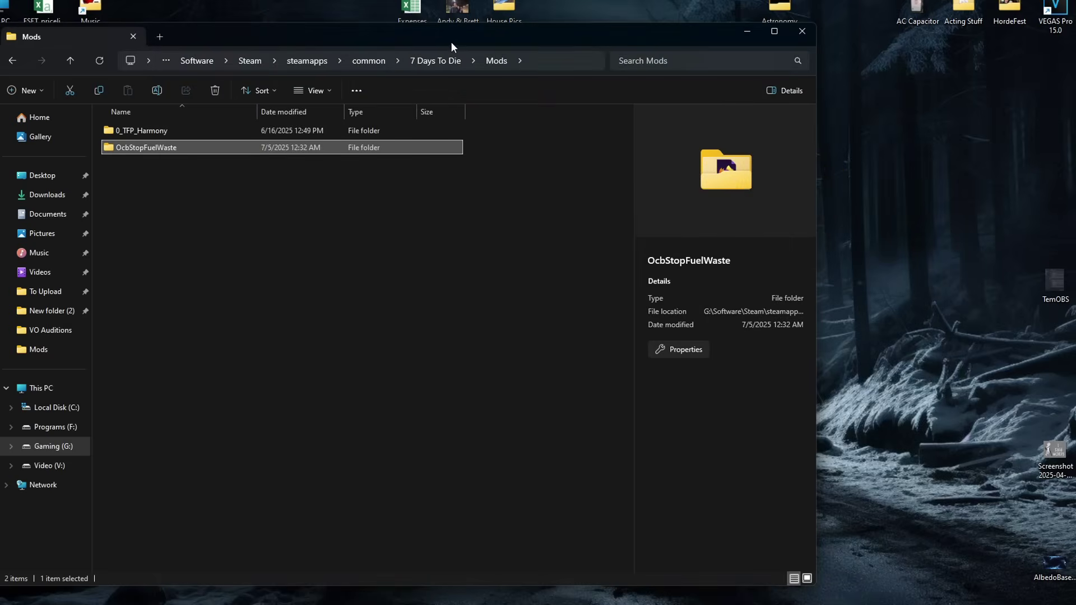
left_click_drag(401, 41, 634, 67)
double_click(230, 62)
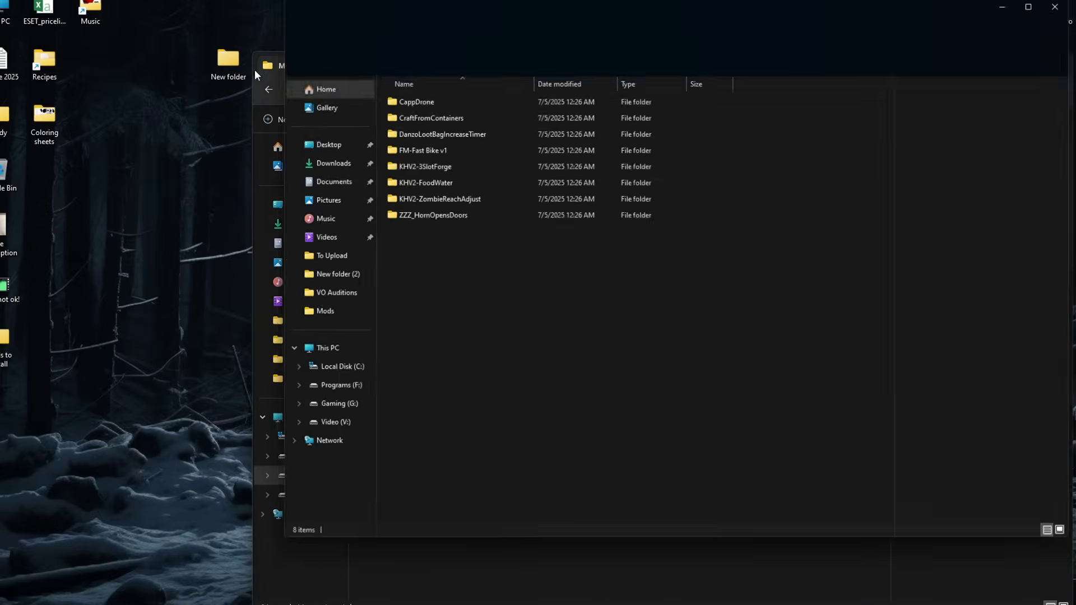
left_click_drag(485, 256, 413, 93)
Drag the eight mod folders into the Mods folder, then close New folder
left_click_drag(504, 4, 812, 16)
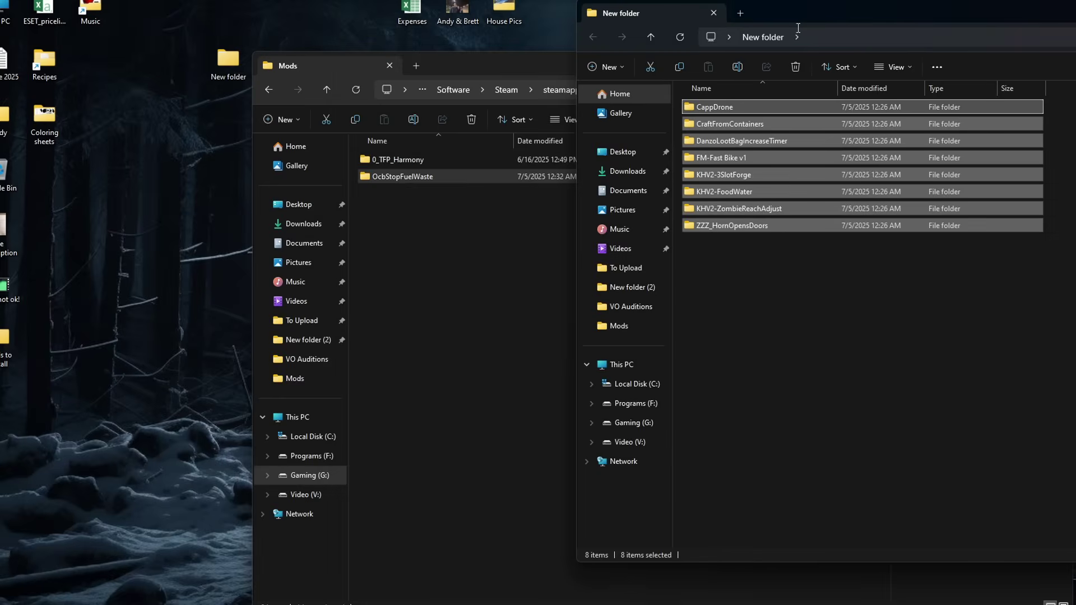
left_click_drag(722, 106, 464, 274)
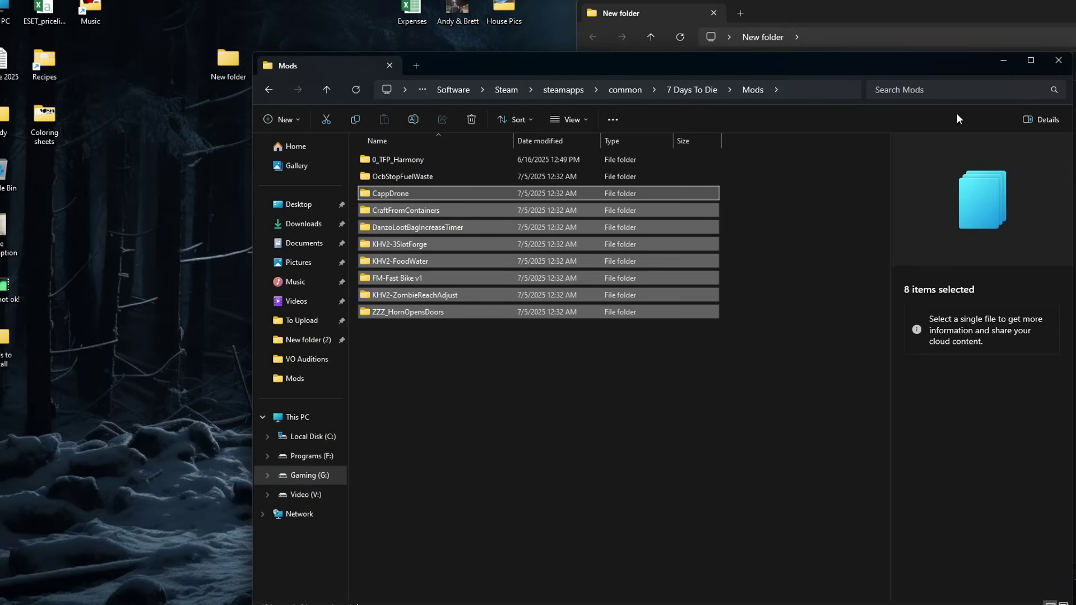
left_click_drag(960, 66, 886, 53)
left_click_drag(1028, 21, 749, 30)
left_click(435, 22)
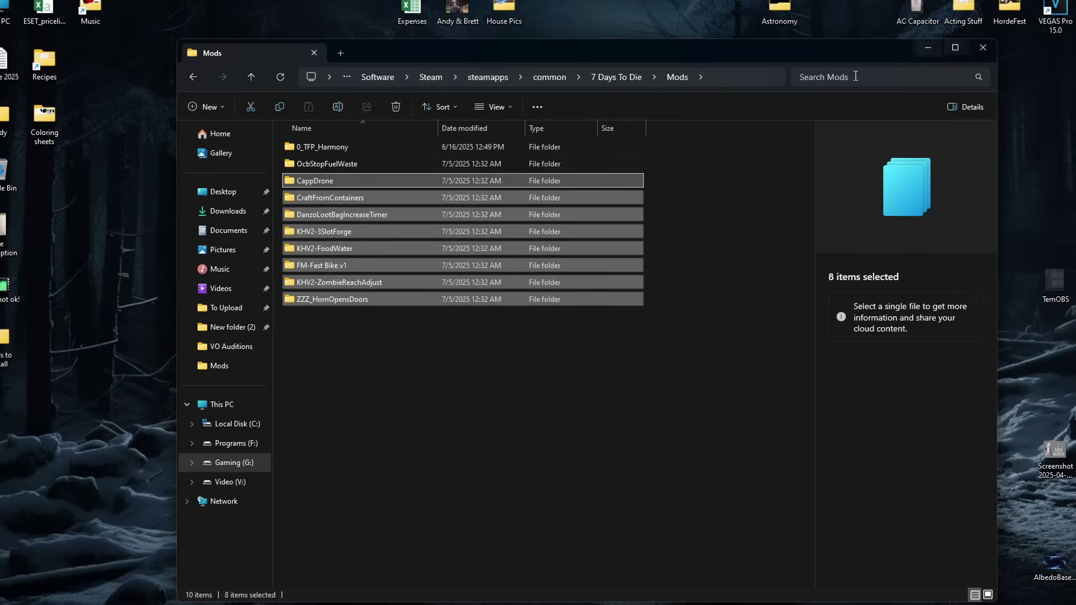
left_click(372, 396)
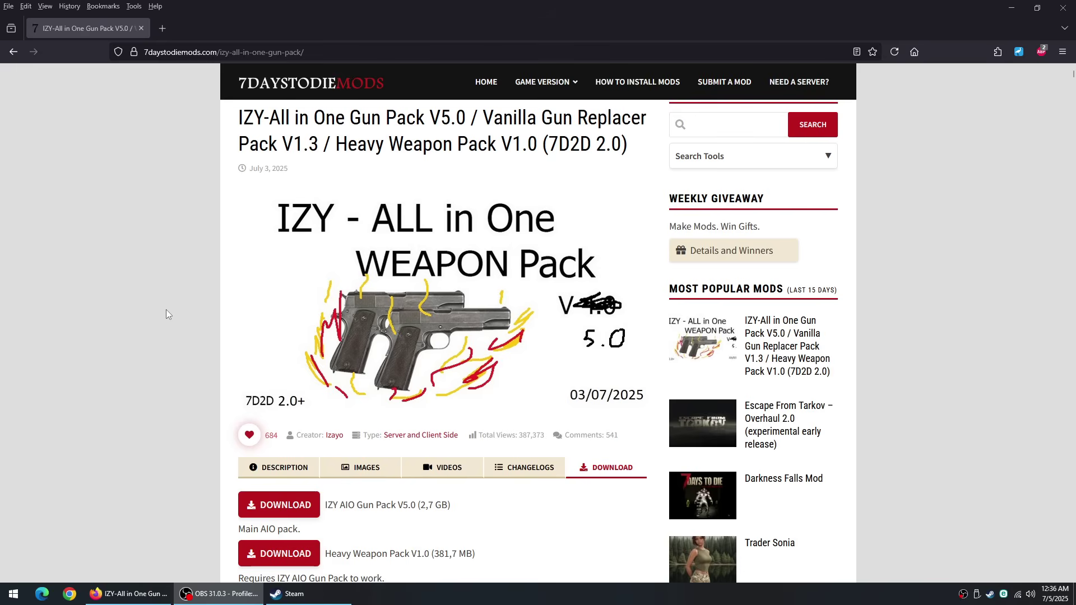
Scroll to the download section and download Heavy Weapon Pack V1.0
scroll(165, 315, "down", 1)
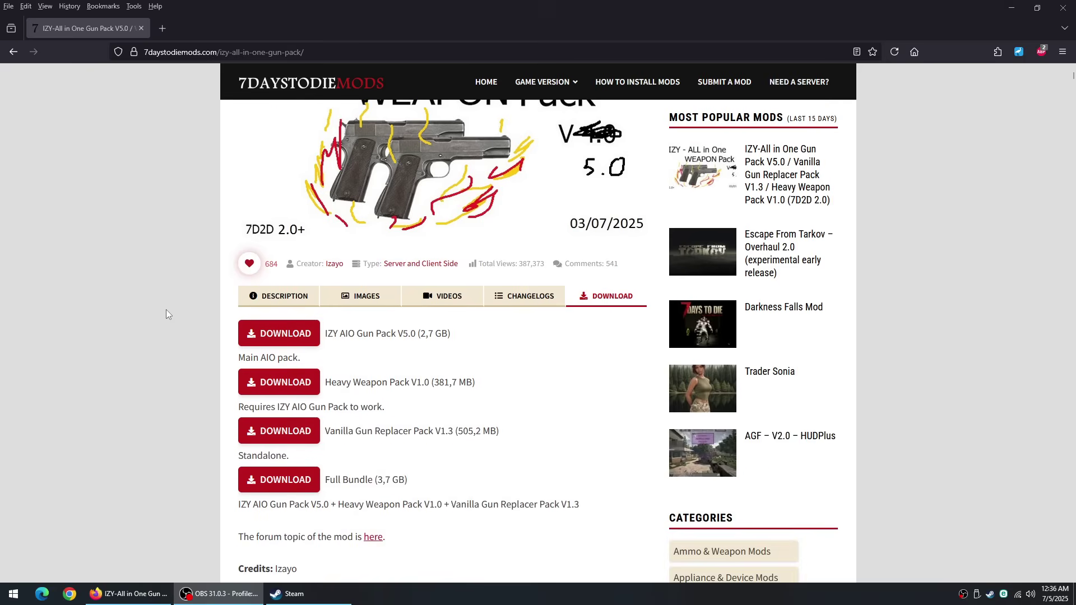
scroll(166, 314, "down", 1)
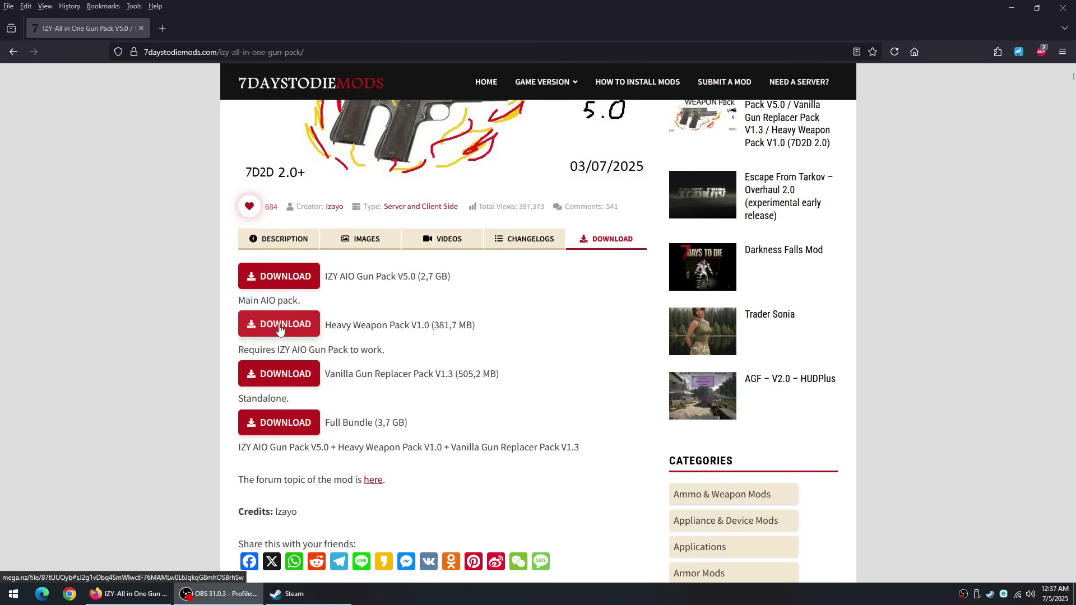
left_click(280, 328)
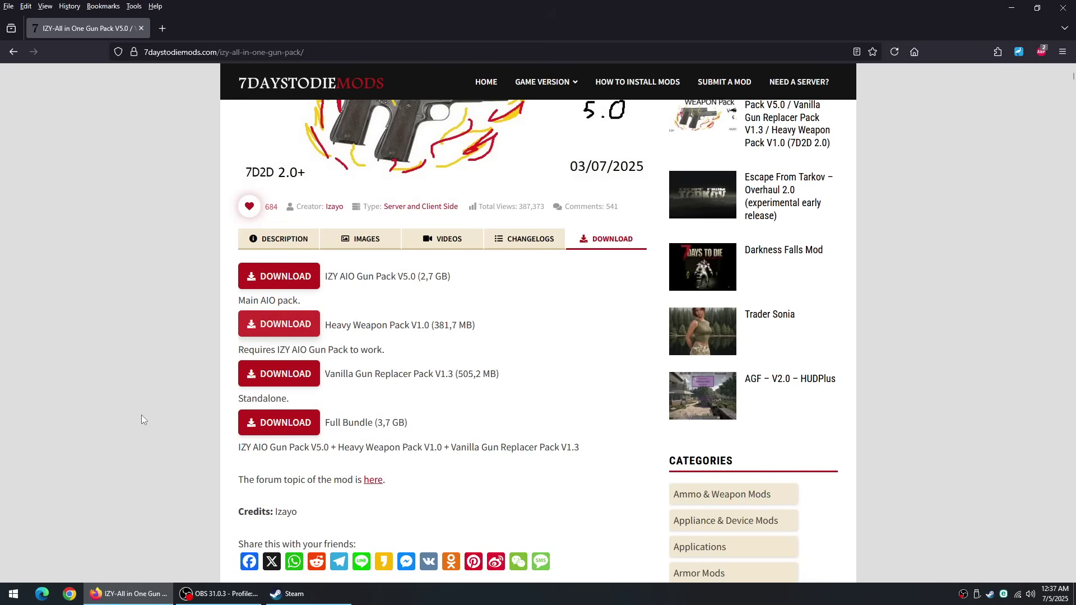
scroll(142, 419, "down", 2)
left_click_drag(384, 375, 166, 375)
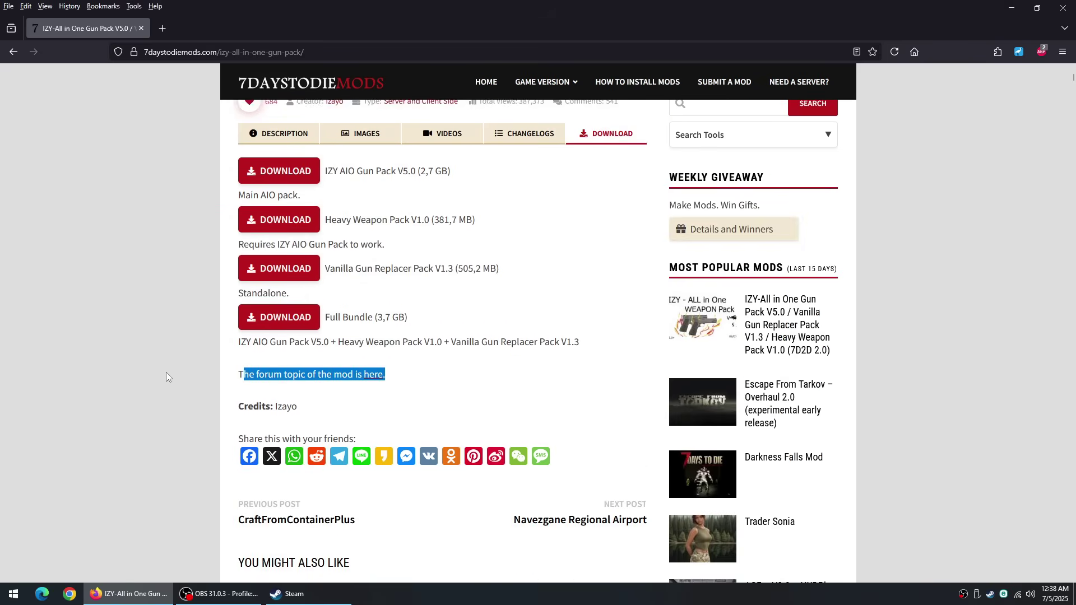
scroll(166, 376, "up", 3)
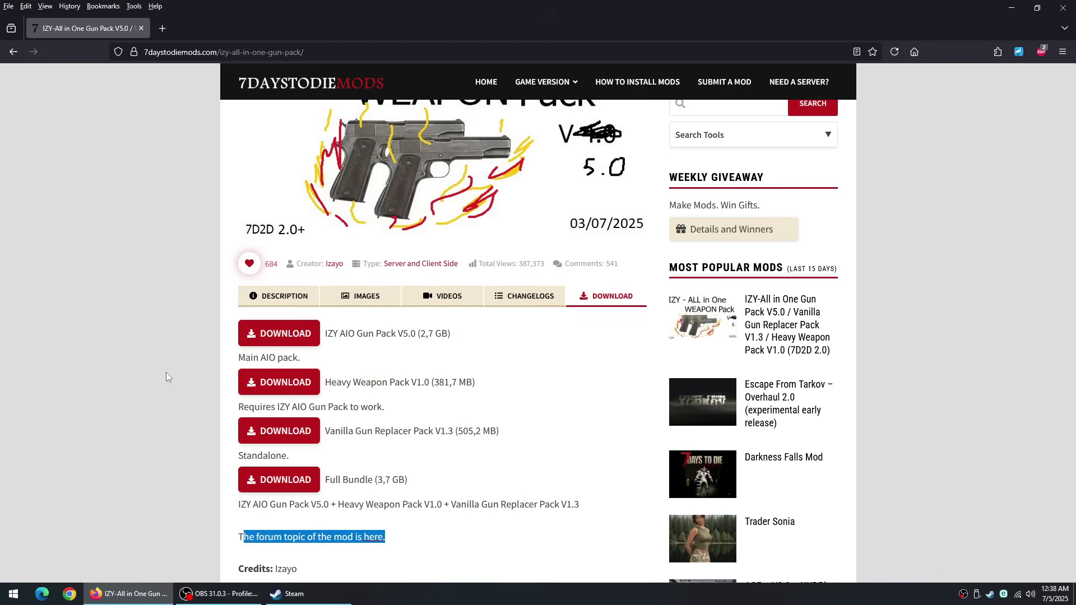
scroll(167, 373, "up", 1)
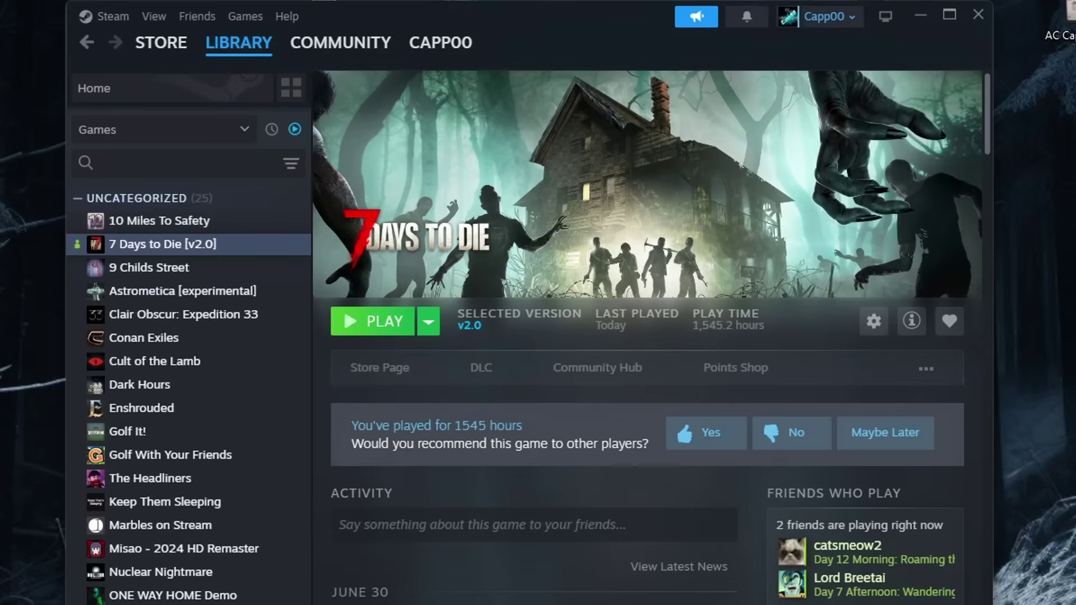
Open the Properties window for 7 Days to Die from the Steam library
right_click(160, 249)
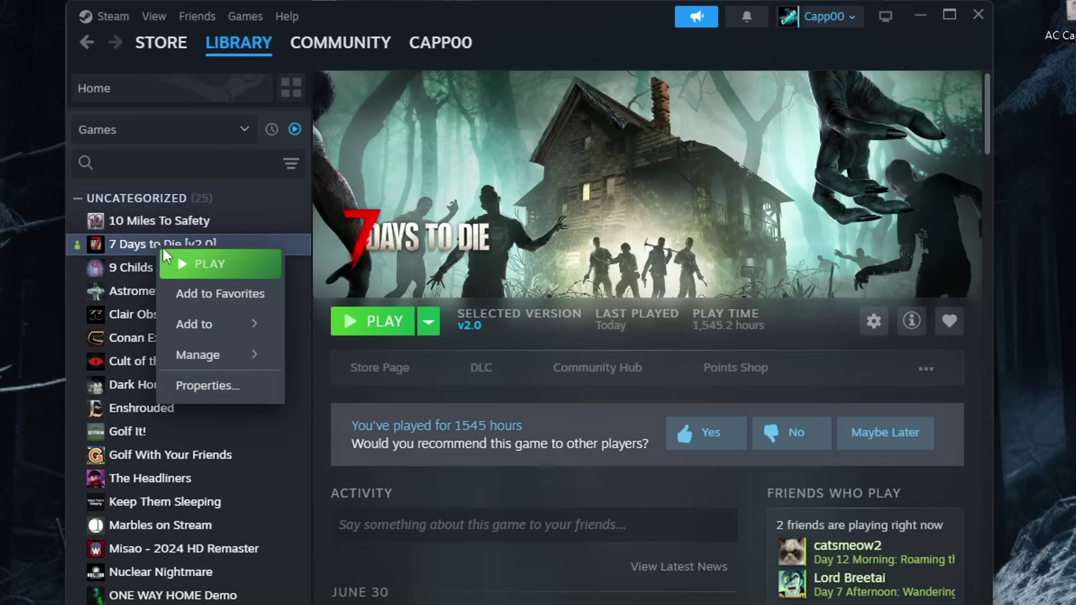
left_click(230, 398)
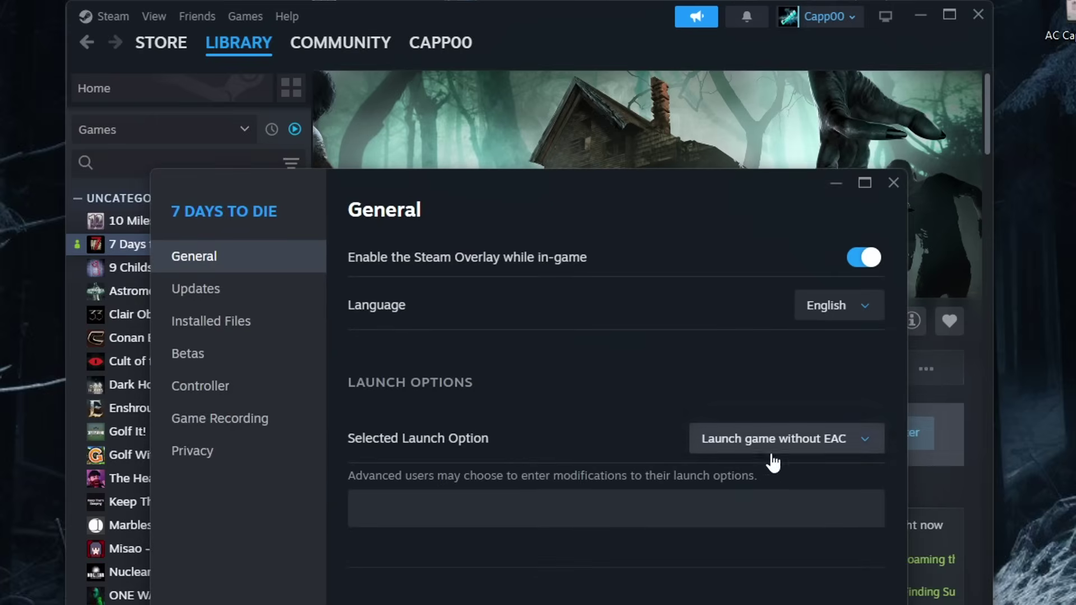
Choose 'Launch game without EAC' as the launch option and close the Properties window
left_click(868, 440)
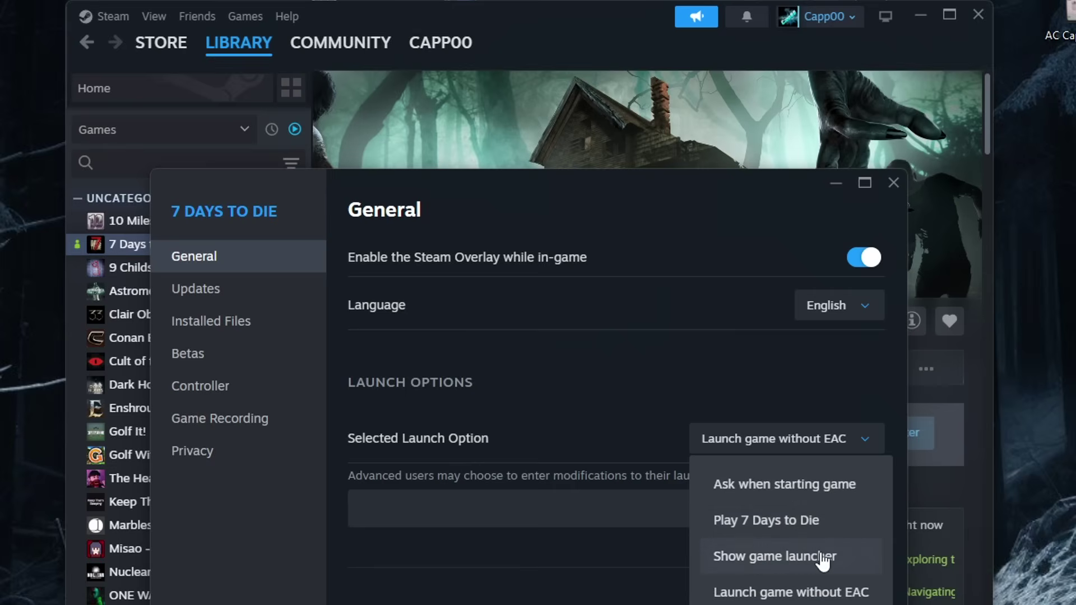
left_click(763, 594)
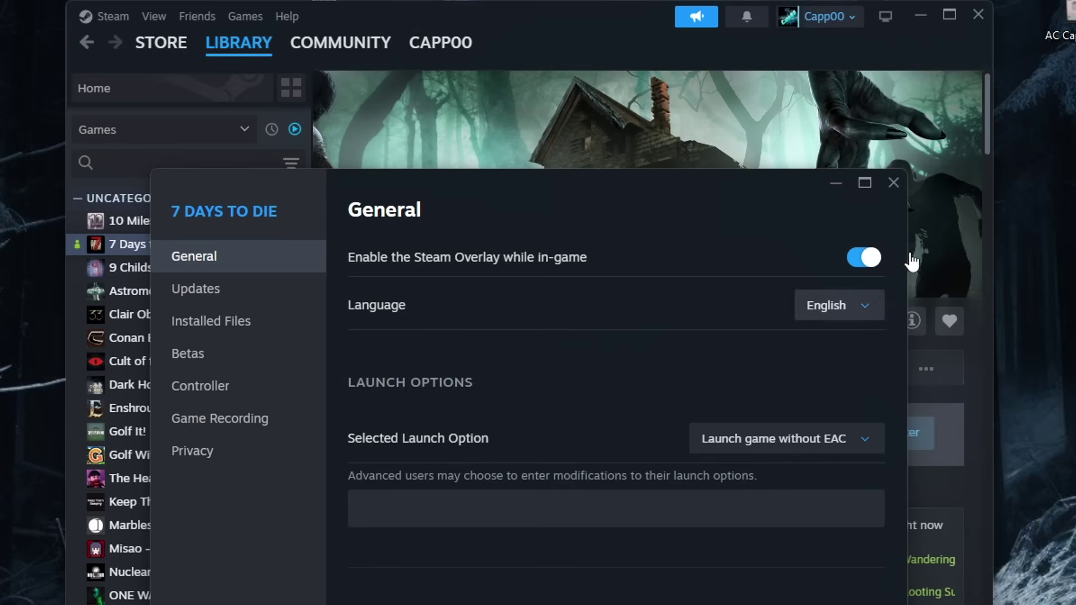
left_click(893, 184)
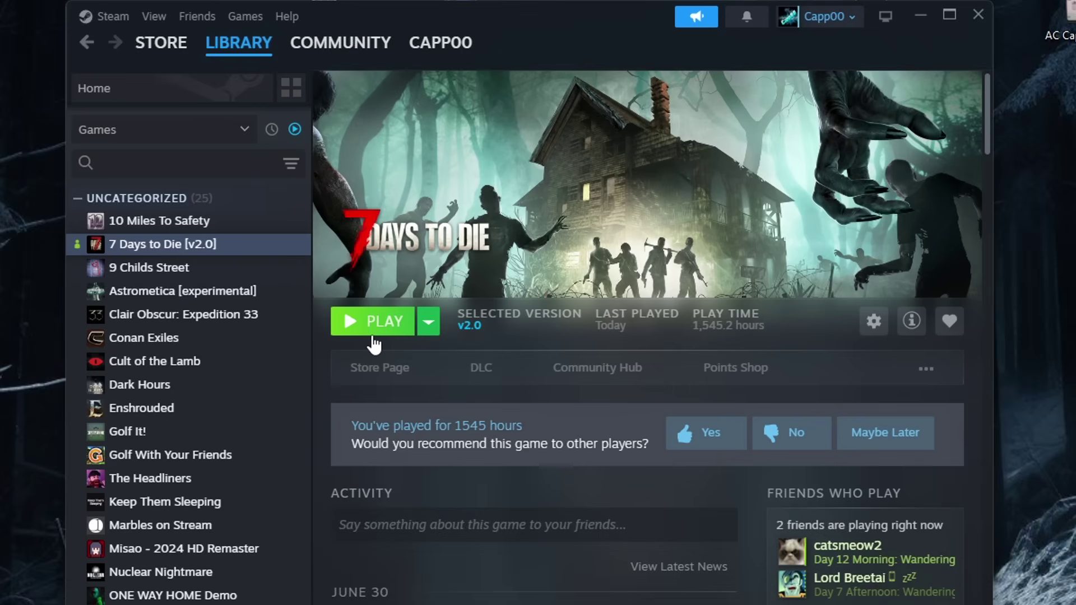
Launch 7 Days to Die from Steam and continue past its title screen
left_click(372, 337)
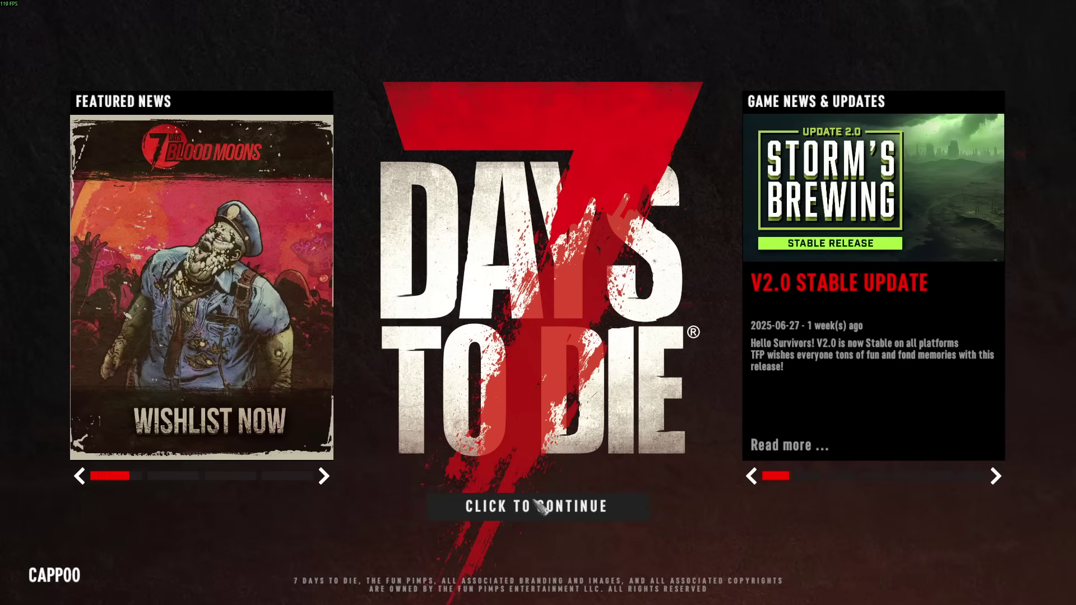
left_click(540, 507)
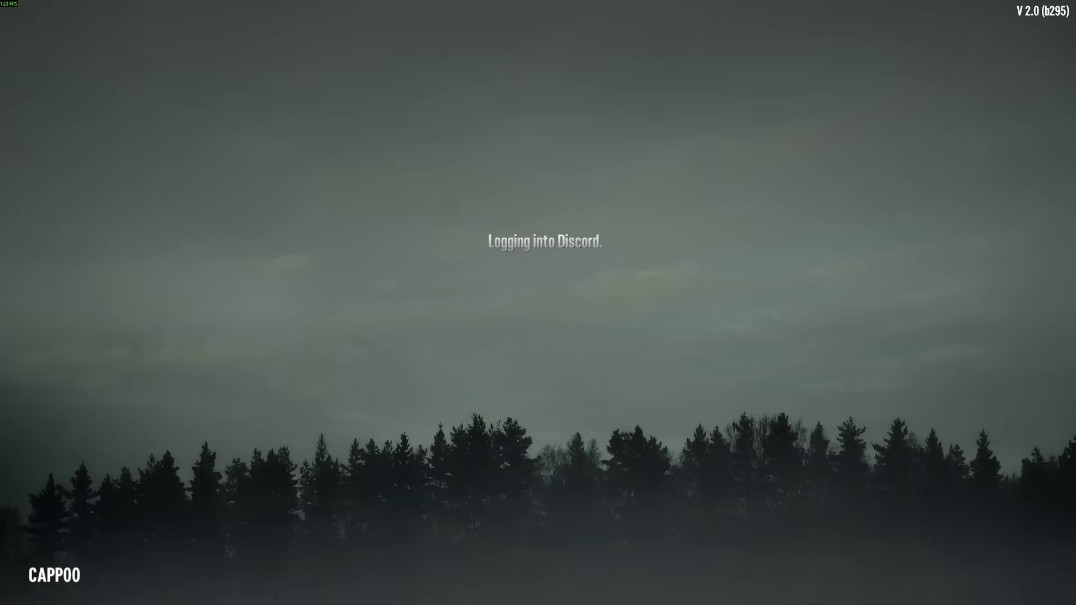